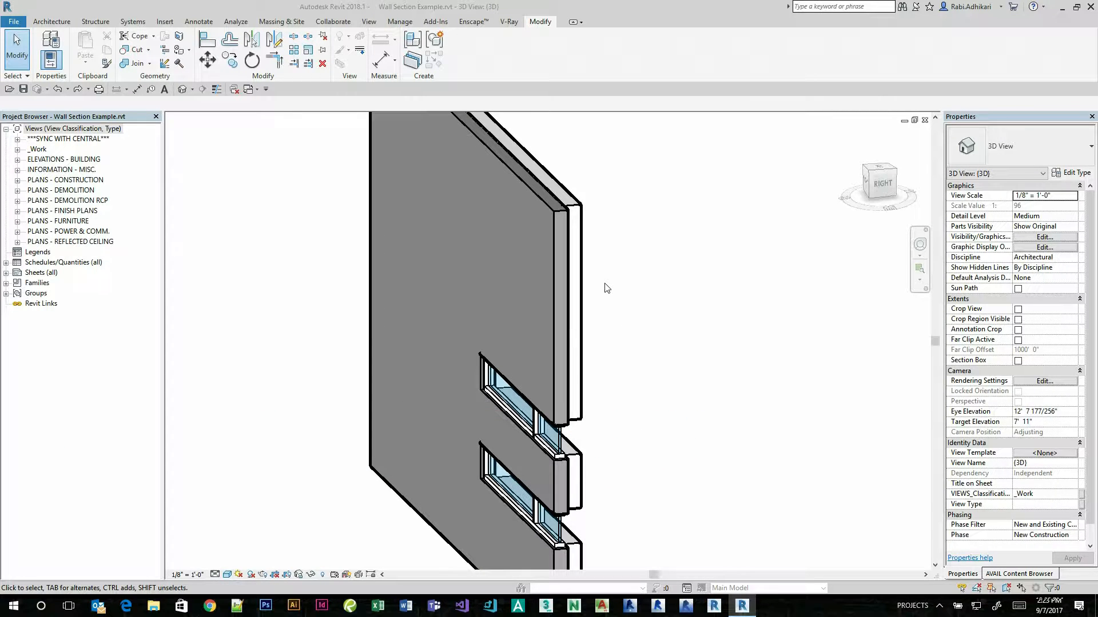
Step: Examine the wall model in 3D from both its exterior metal panel side and its interior CMU side
{"action": "scroll", "coordinate": [606, 288], "scroll_direction": "down", "scroll_amount": 2}
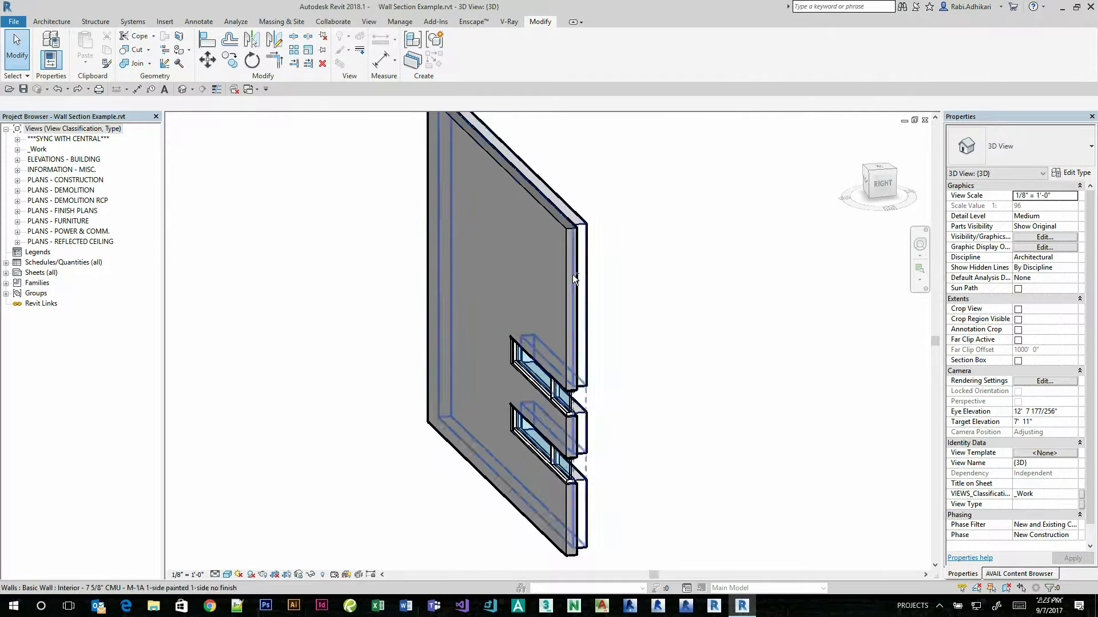
{"action": "middle_click_drag", "start_coordinate": [574, 278], "coordinate": [549, 289], "text": "shift"}
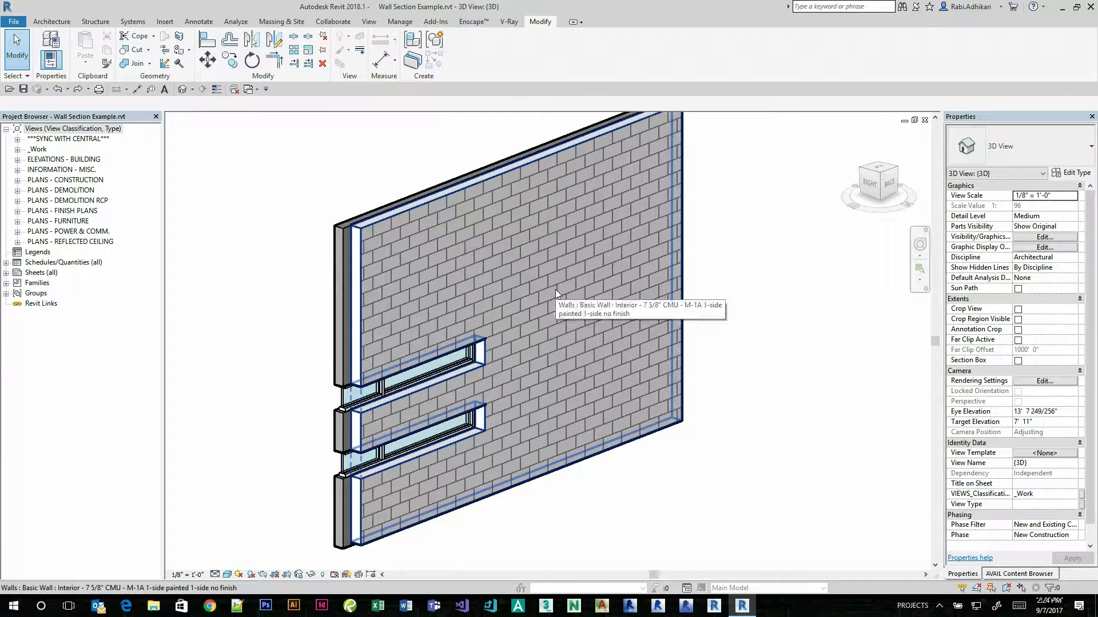
{"action": "scroll", "coordinate": [556, 291], "scroll_direction": "down", "scroll_amount": 1}
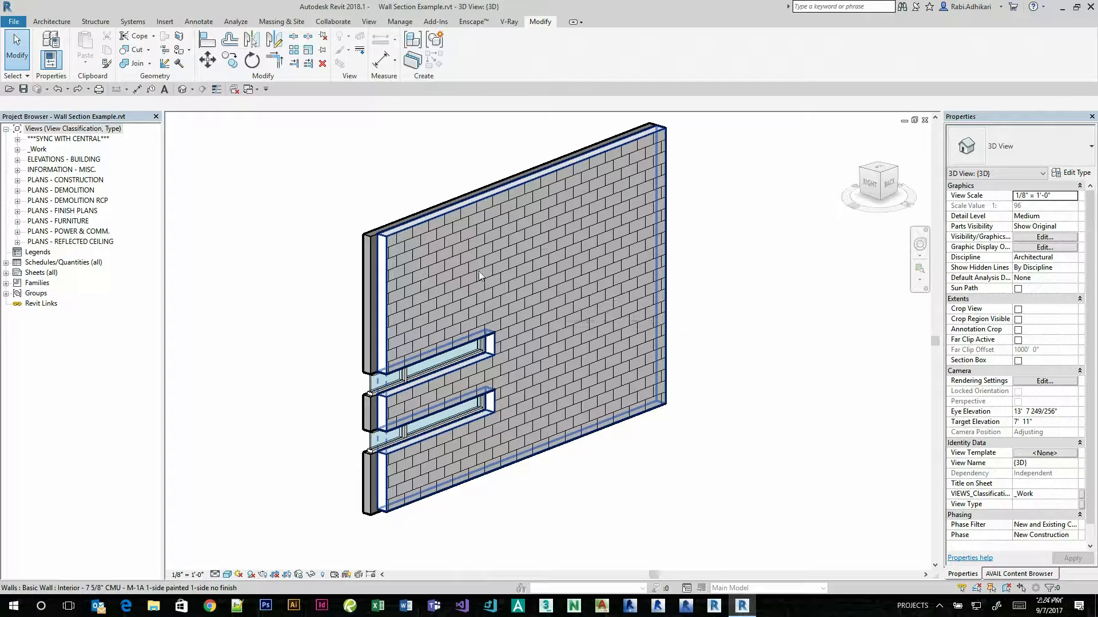
{"action": "middle_click_drag", "start_coordinate": [361, 260], "coordinate": [592, 211], "text": "shift"}
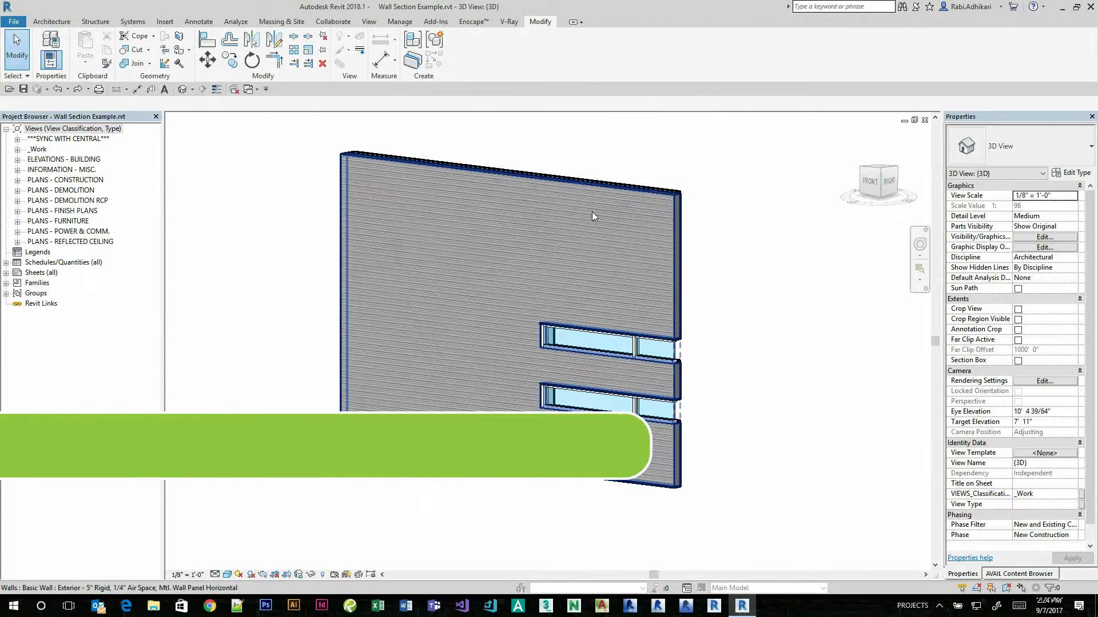
{"action": "middle_click_drag", "start_coordinate": [694, 444], "coordinate": [618, 334], "text": "shift"}
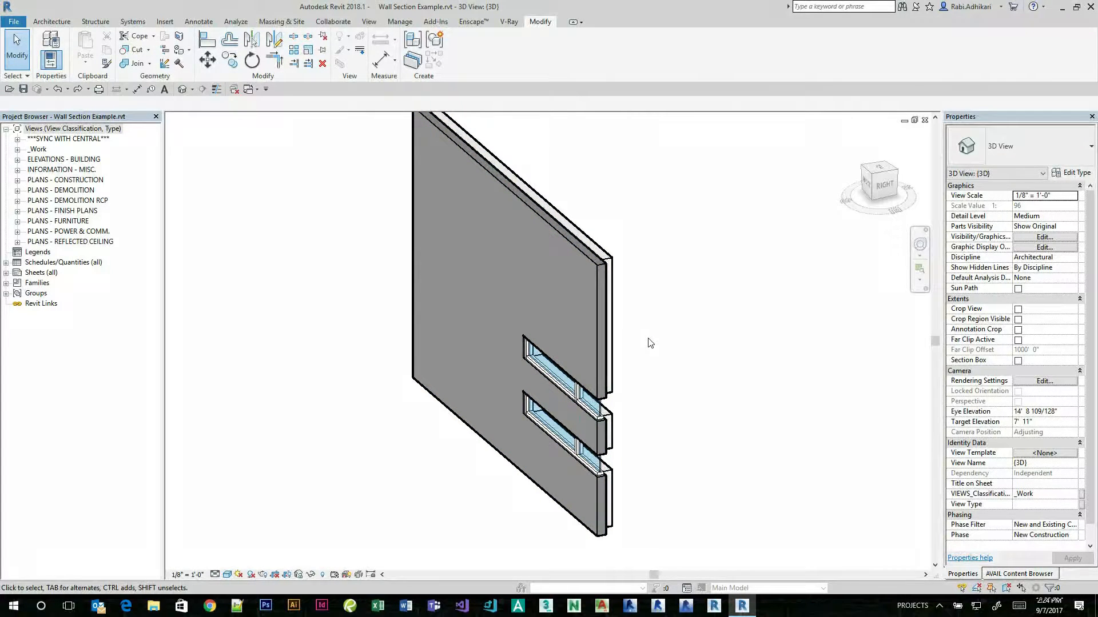
{"action": "middle_click_drag", "start_coordinate": [647, 339], "coordinate": [535, 292], "text": "shift"}
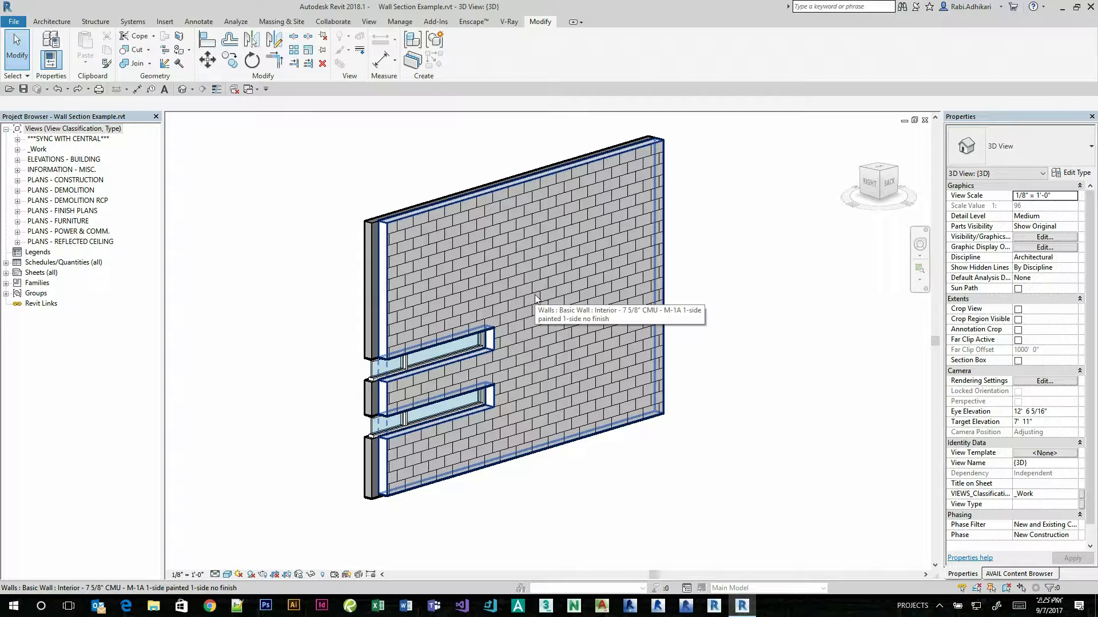
{"action": "middle_click_drag", "start_coordinate": [535, 297], "coordinate": [752, 318], "text": "shift"}
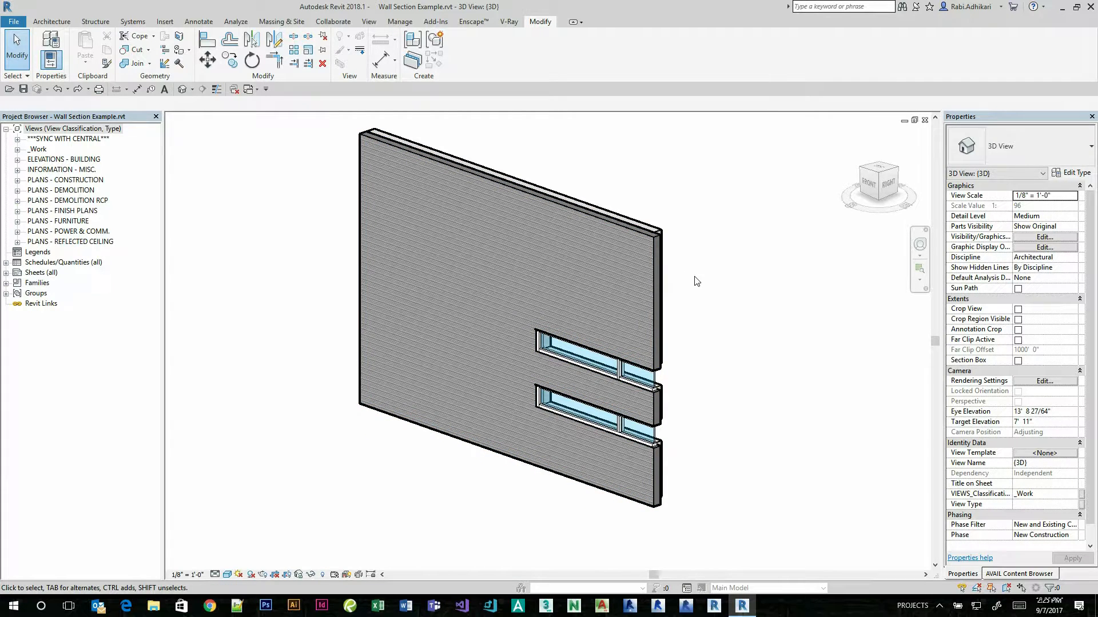
{"action": "middle_click_drag", "start_coordinate": [697, 282], "coordinate": [472, 281], "text": "shift"}
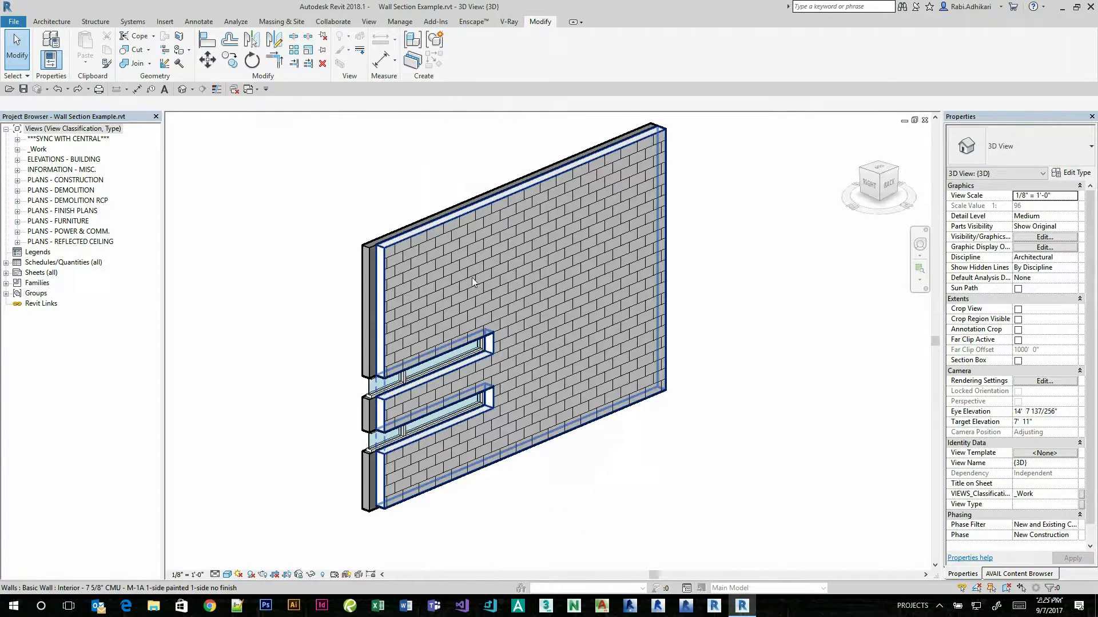
{"action": "middle_click_drag", "start_coordinate": [466, 226], "coordinate": [693, 257], "text": "shift"}
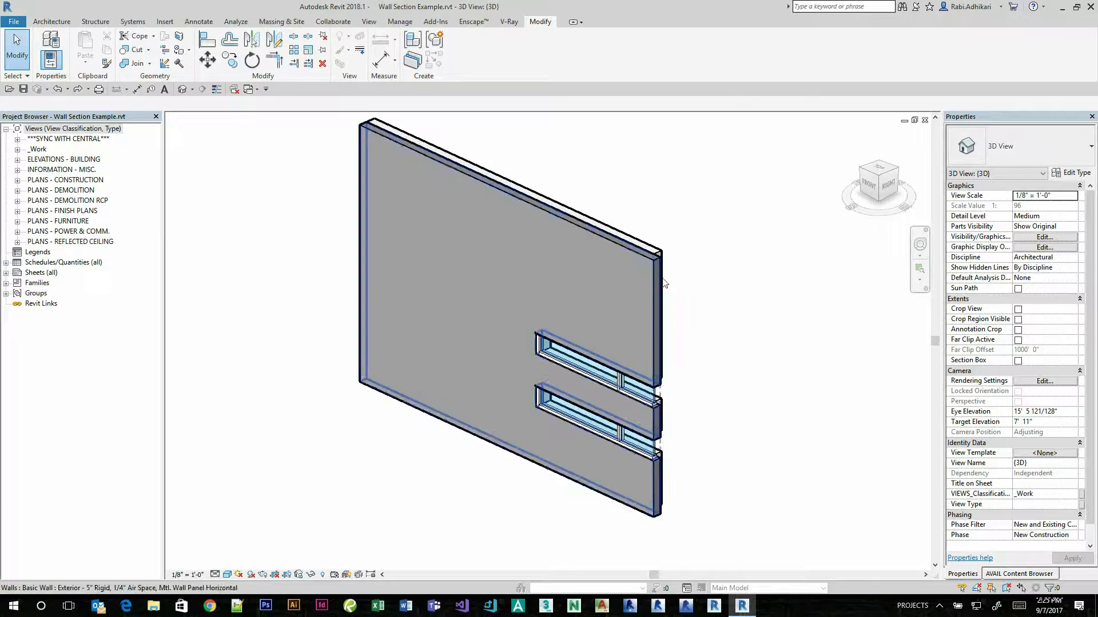
Step: Inspect the layer structure in the type properties of the interior 7 5/8" CMU wall, then deselect the wall
{"action": "scroll", "coordinate": [685, 302], "scroll_direction": "up", "scroll_amount": 2}
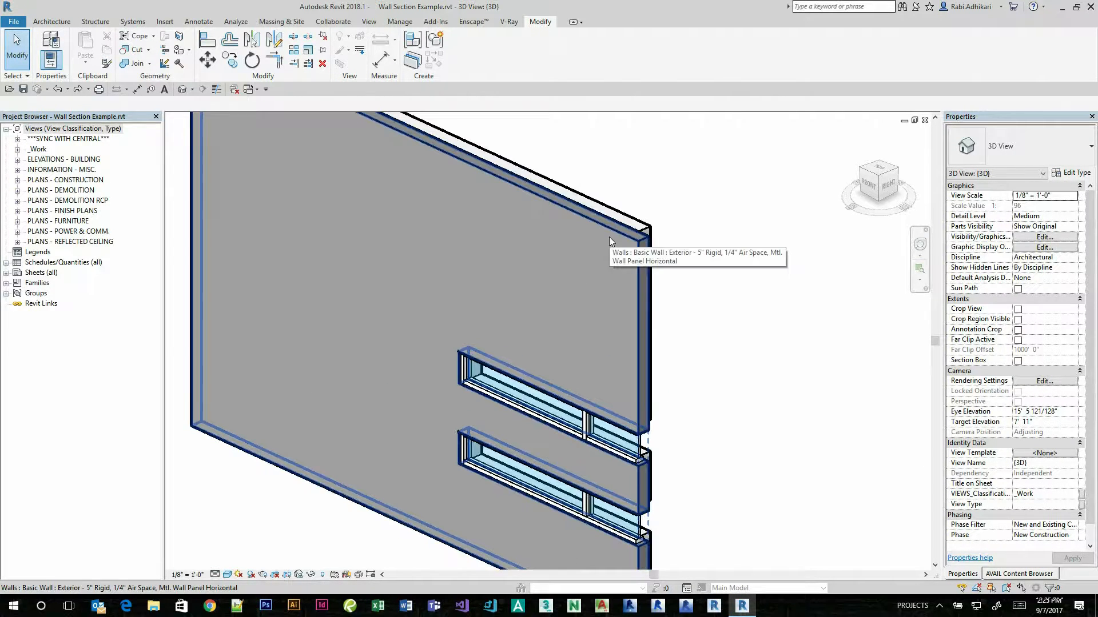
{"action": "left_click", "coordinate": [636, 226]}
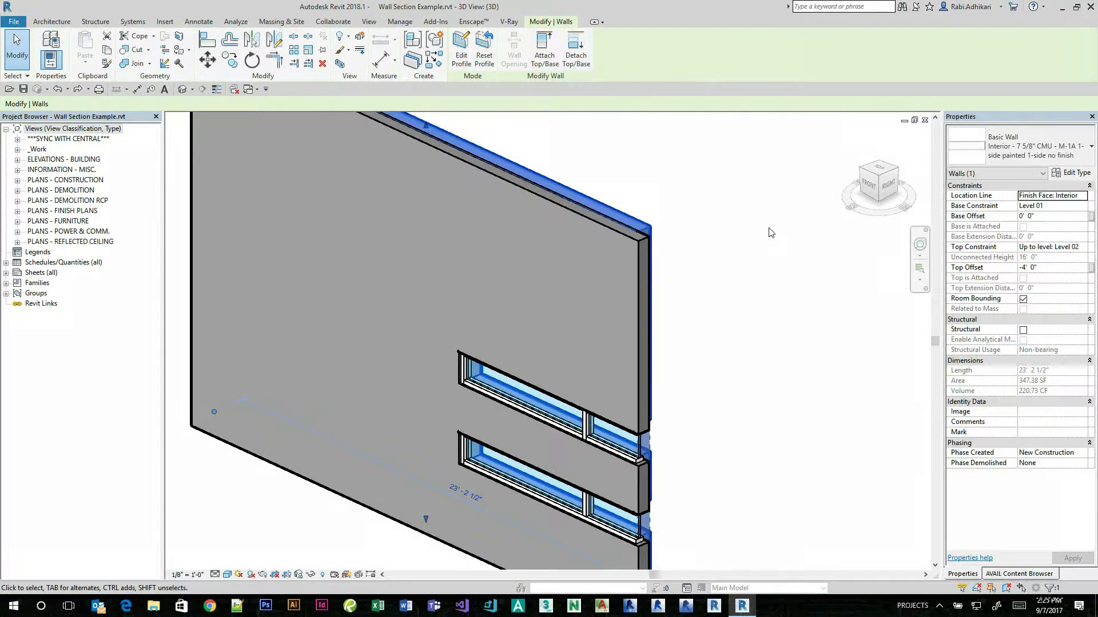
{"action": "left_click", "coordinate": [1080, 174]}
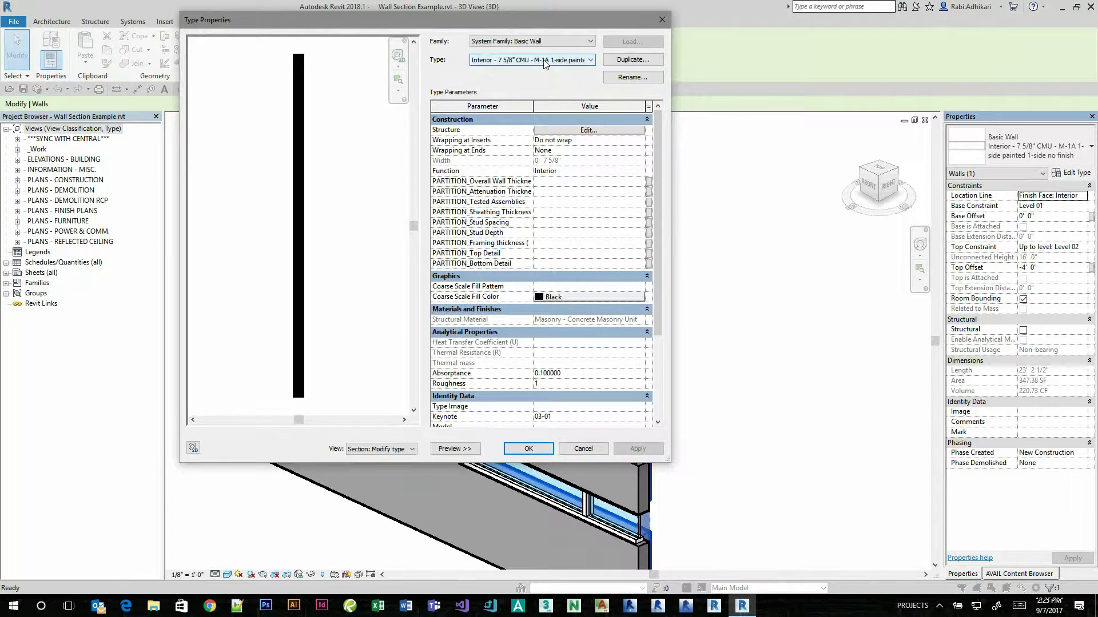
{"action": "left_click", "coordinate": [589, 131]}
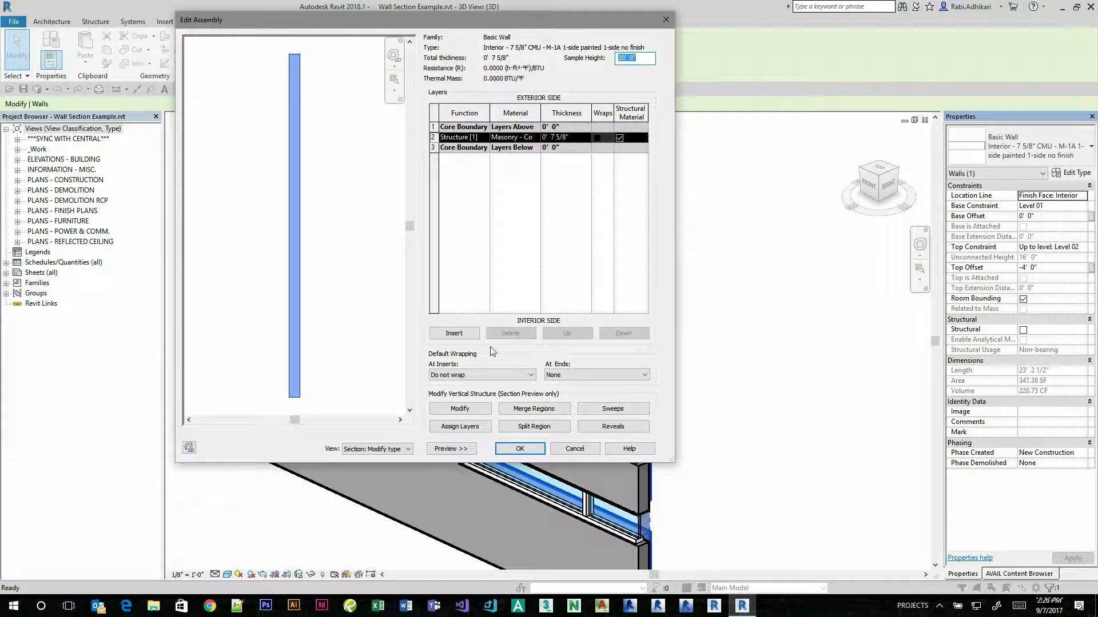
{"action": "left_click", "coordinate": [518, 449]}
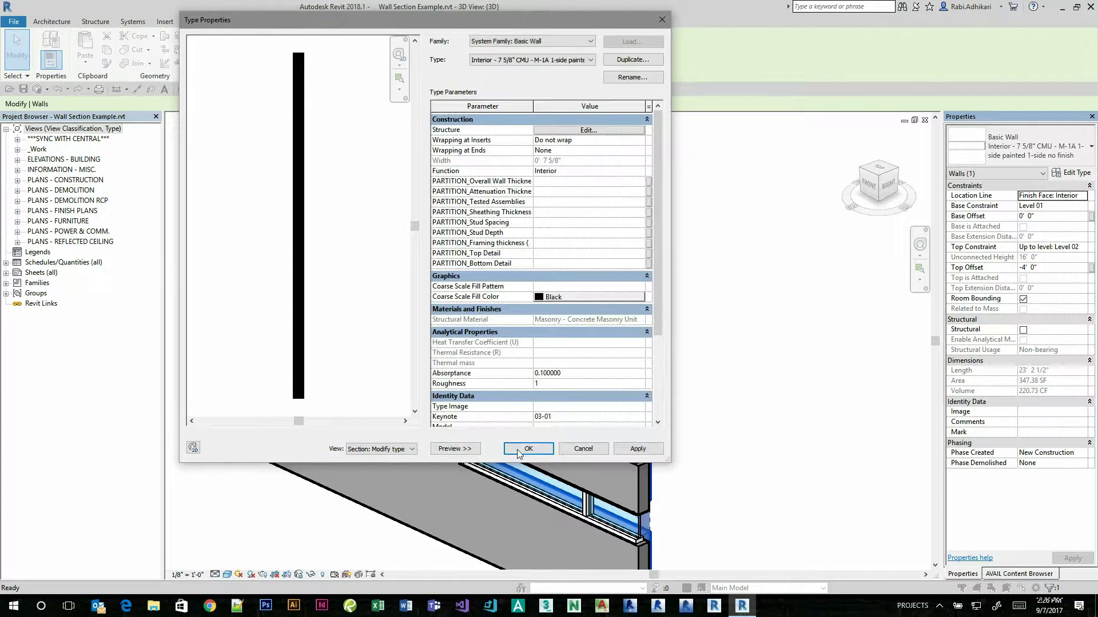
{"action": "left_click", "coordinate": [519, 452]}
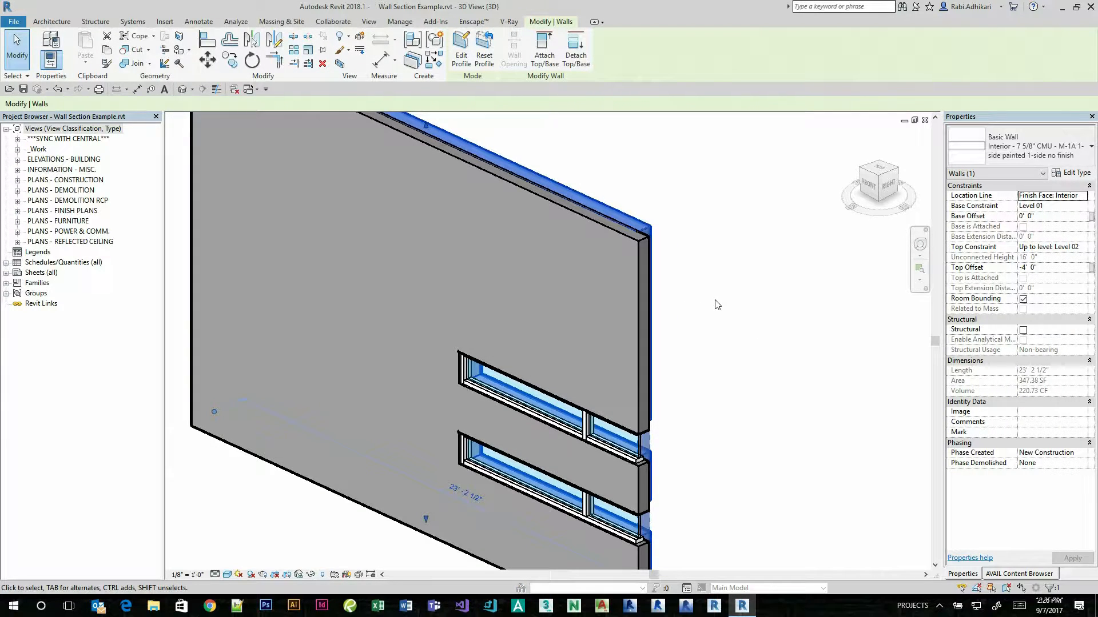
{"action": "left_click", "coordinate": [717, 304]}
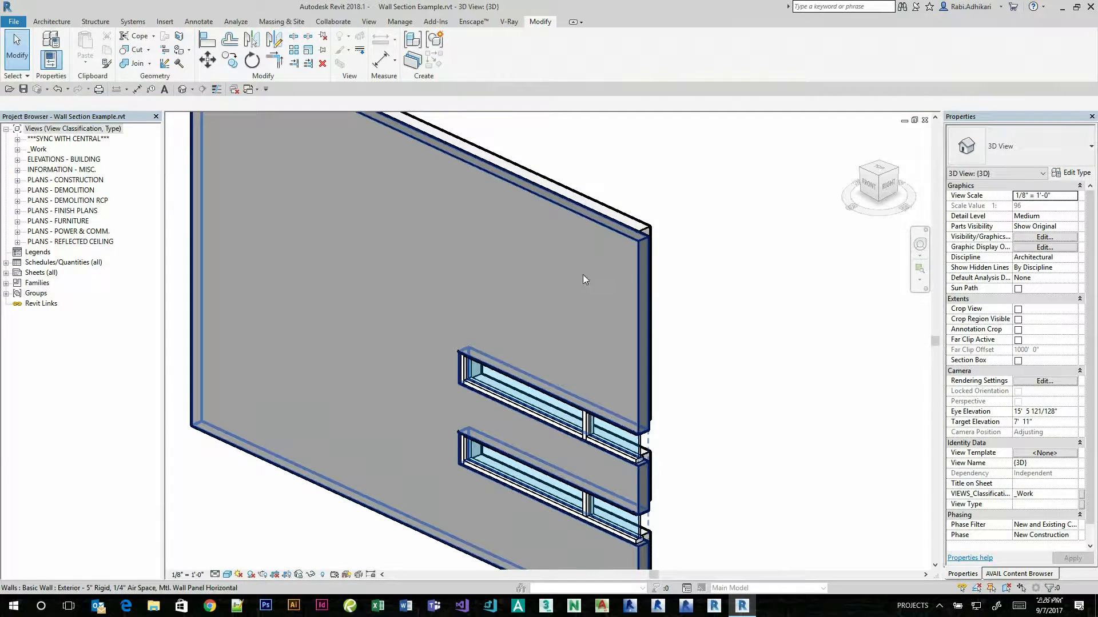
Step: Inspect the layer assembly in the type properties of the exterior 5" rigid insulation and metal panel wall
{"action": "left_click", "coordinate": [629, 238]}
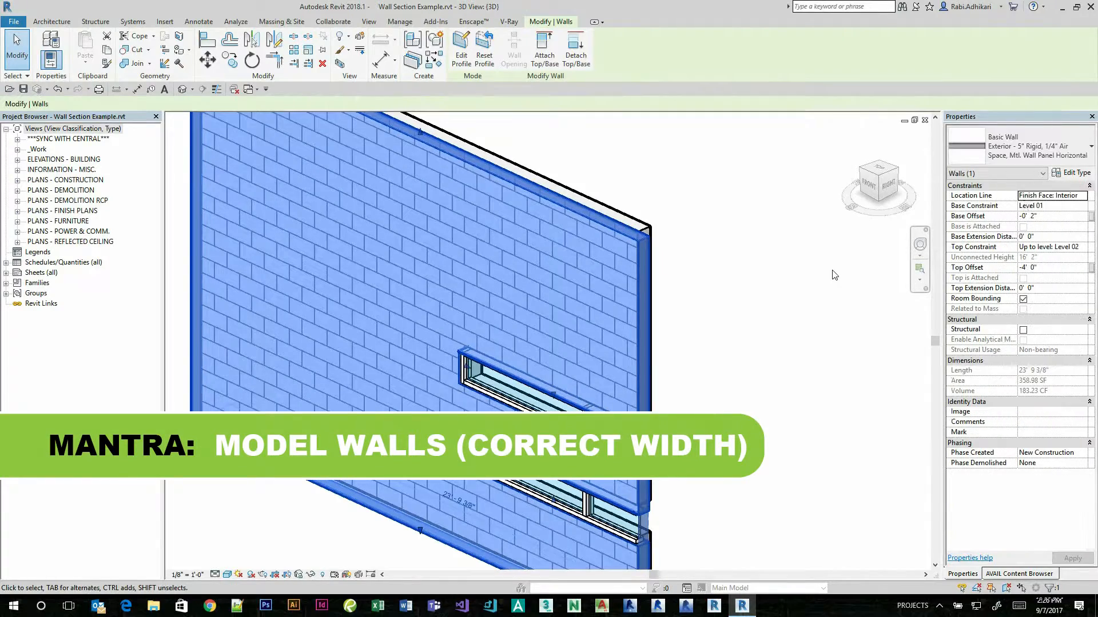
{"action": "left_click", "coordinate": [1082, 174]}
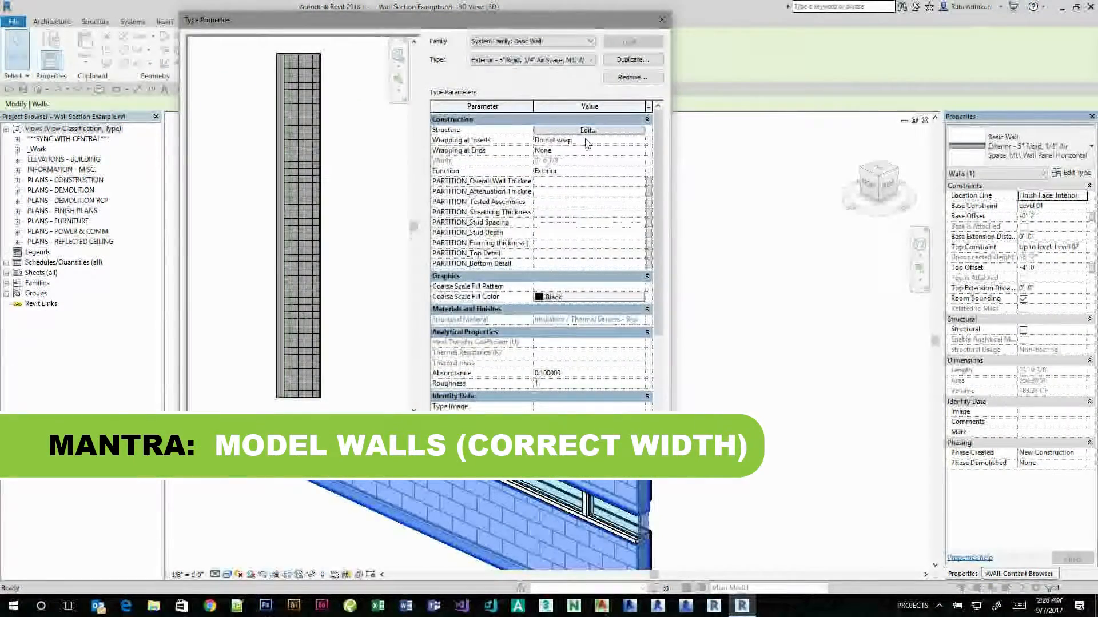
{"action": "left_click", "coordinate": [589, 134]}
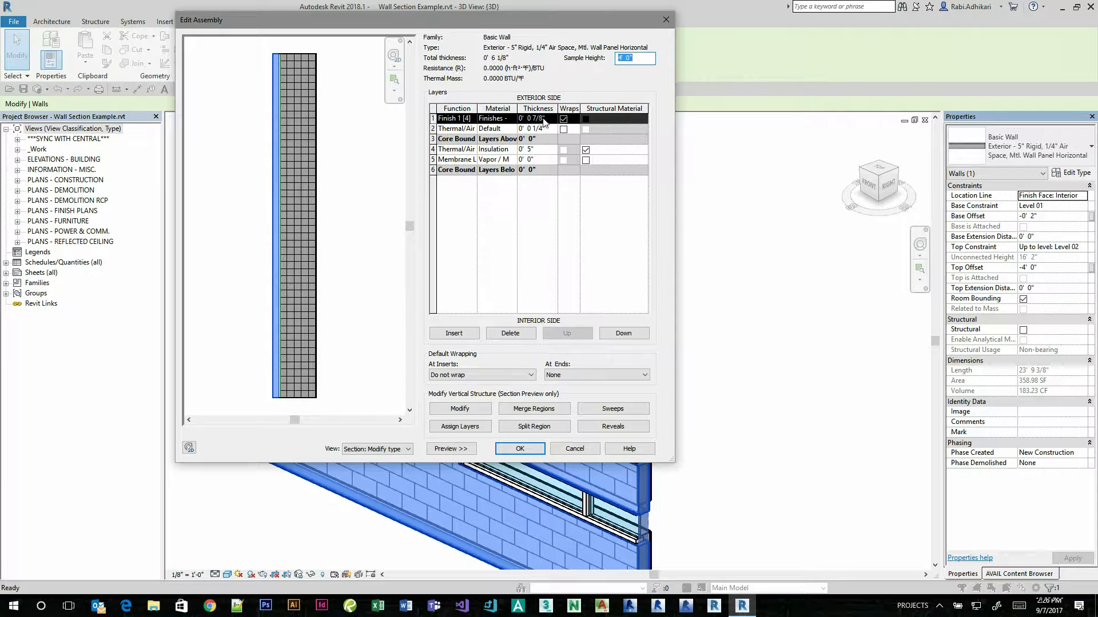
{"action": "left_click", "coordinate": [521, 448]}
{"action": "left_click", "coordinate": [542, 441]}
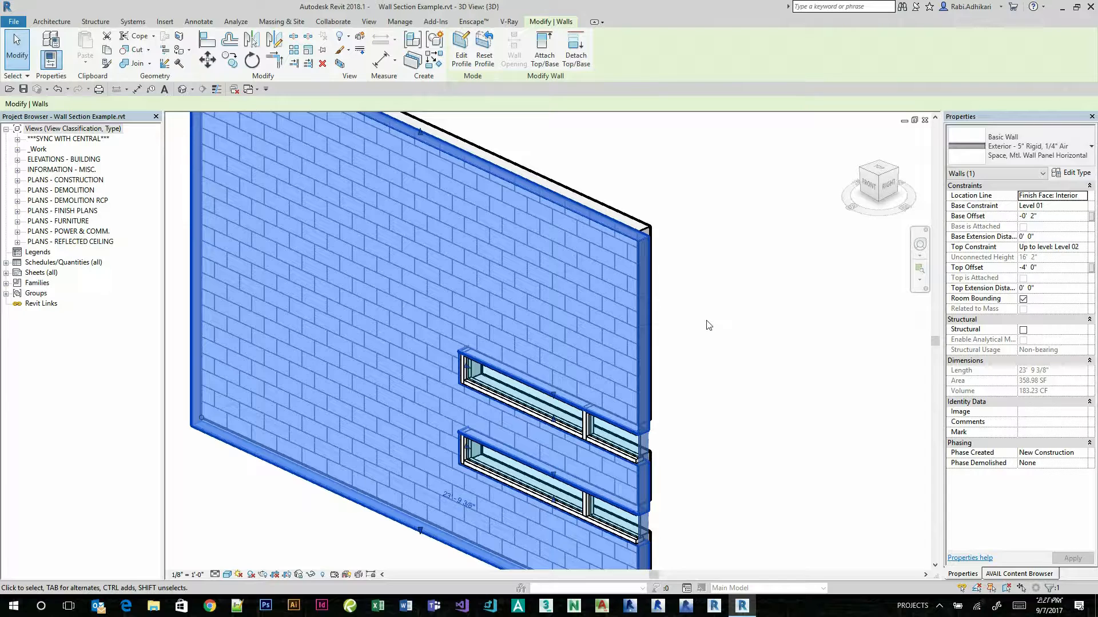
Step: Switch to the Level 01 floor plan and open the Section 1 view from its section marker
{"action": "middle_click_drag", "start_coordinate": [709, 325], "coordinate": [626, 291], "text": "shift"}
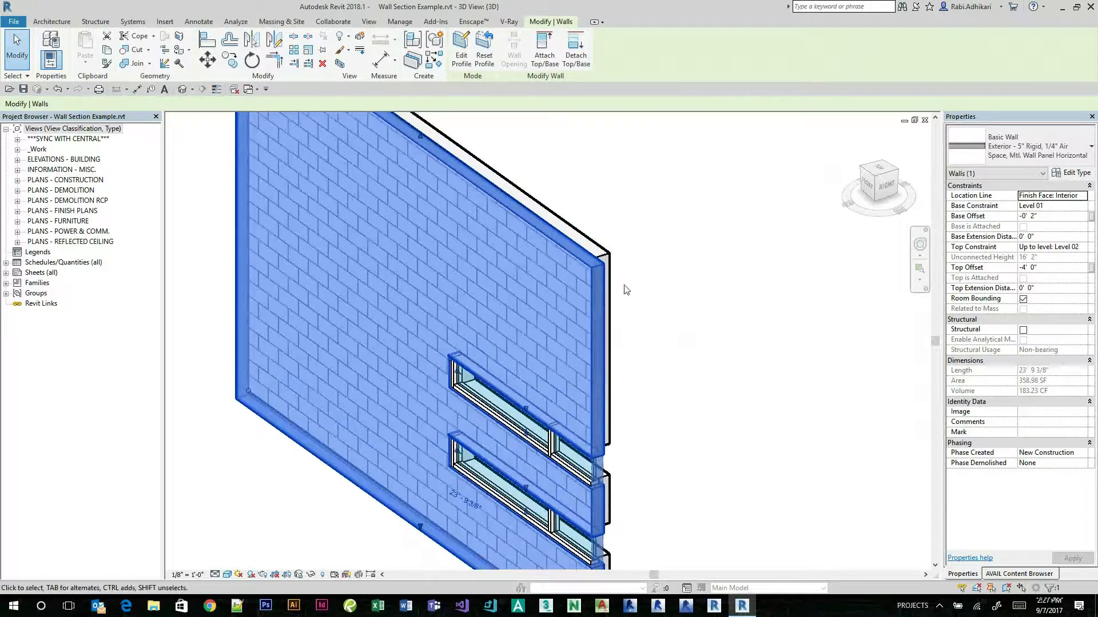
{"action": "scroll", "coordinate": [670, 263], "scroll_direction": "down", "scroll_amount": 2}
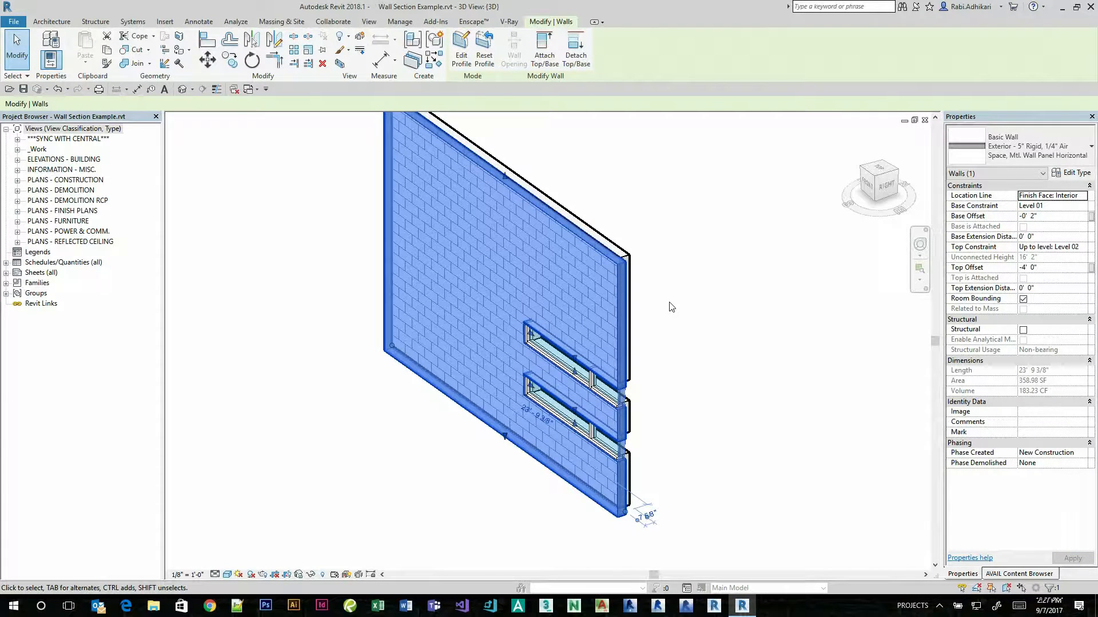
{"action": "left_click", "coordinate": [252, 90]}
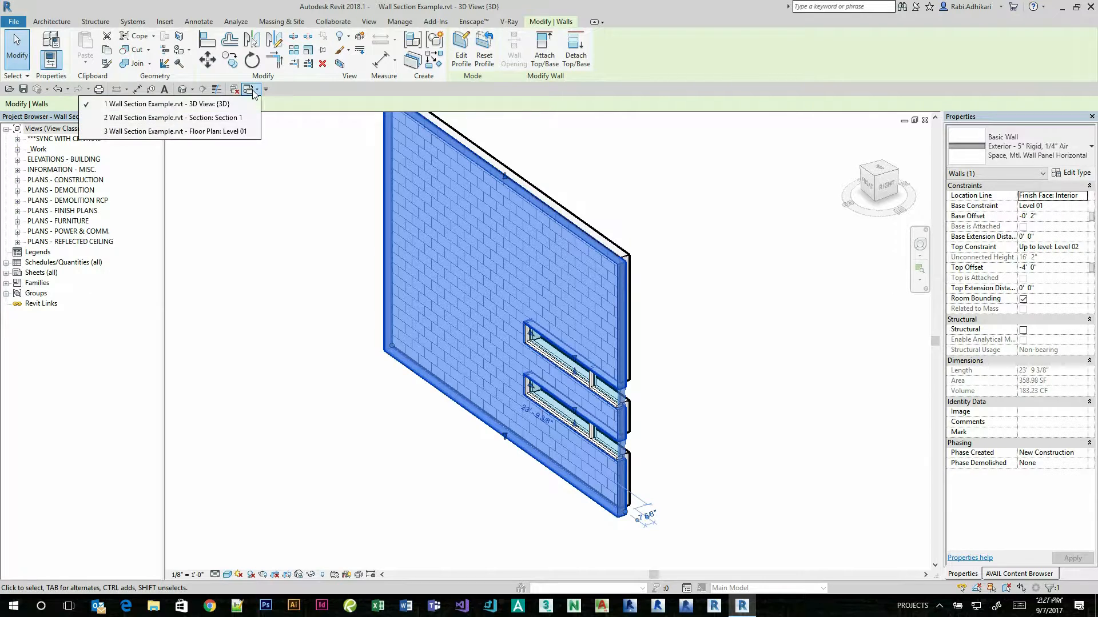
{"action": "left_click", "coordinate": [229, 132]}
{"action": "left_click", "coordinate": [591, 228]}
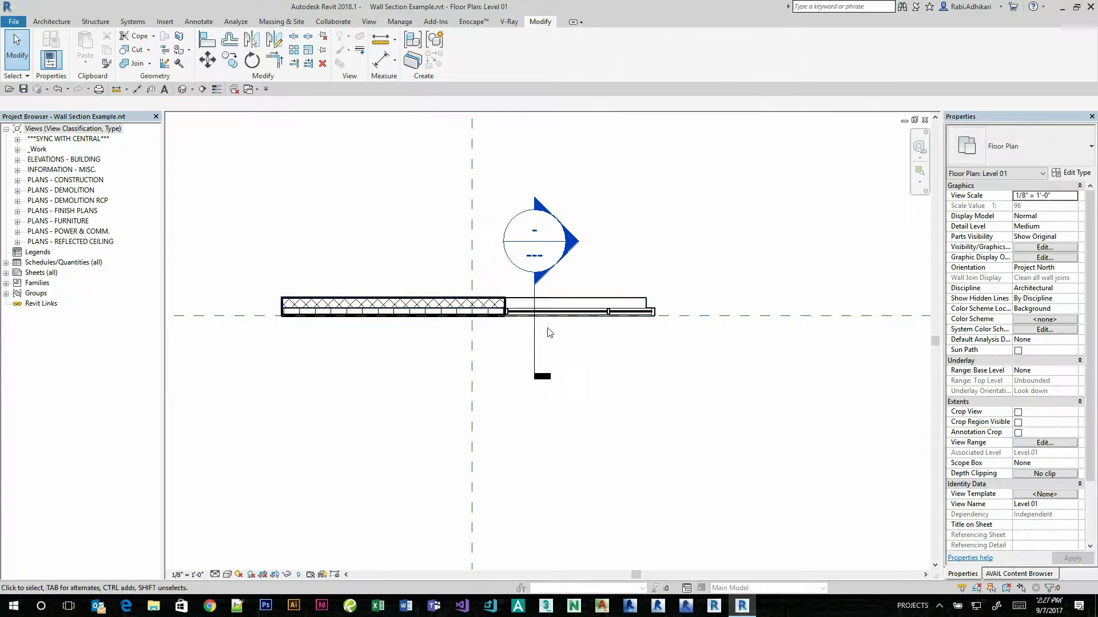
{"action": "double_click", "coordinate": [572, 244]}
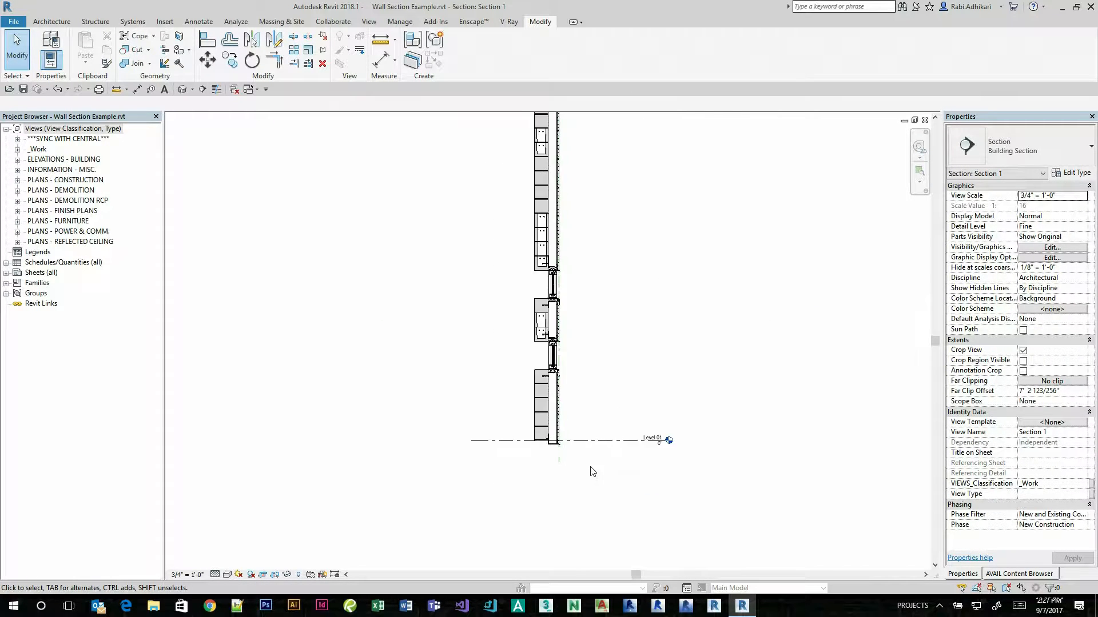
Step: Set the Display Model of the Section 1 view to Do not display to isolate the 2D detail items
{"action": "scroll", "coordinate": [592, 467], "scroll_direction": "up", "scroll_amount": 3}
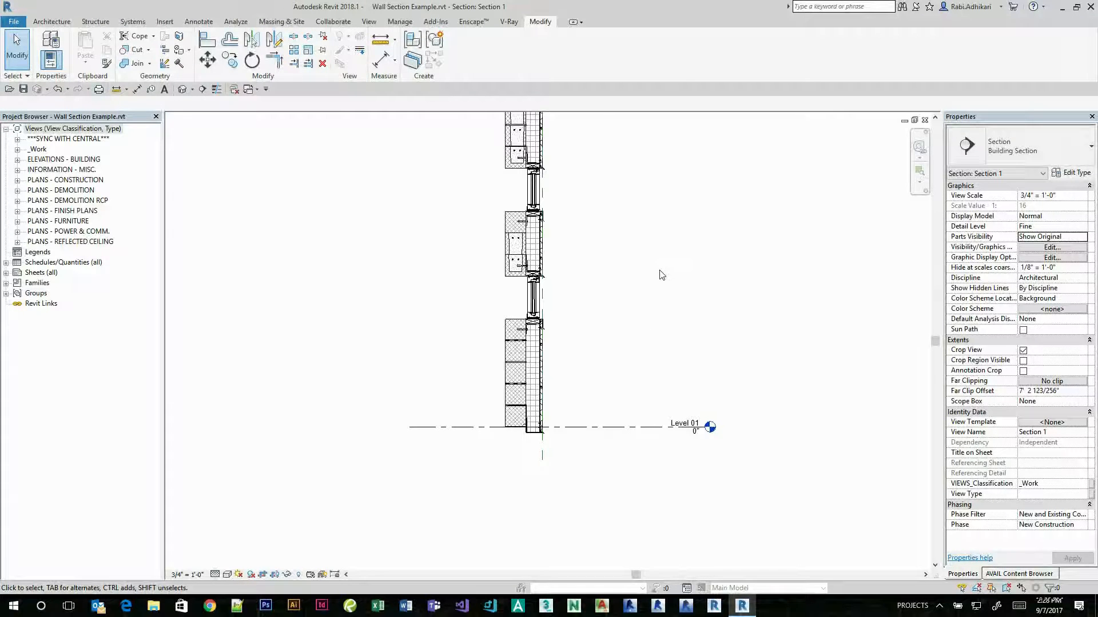
{"action": "scroll", "coordinate": [565, 280], "scroll_direction": "up", "scroll_amount": 3}
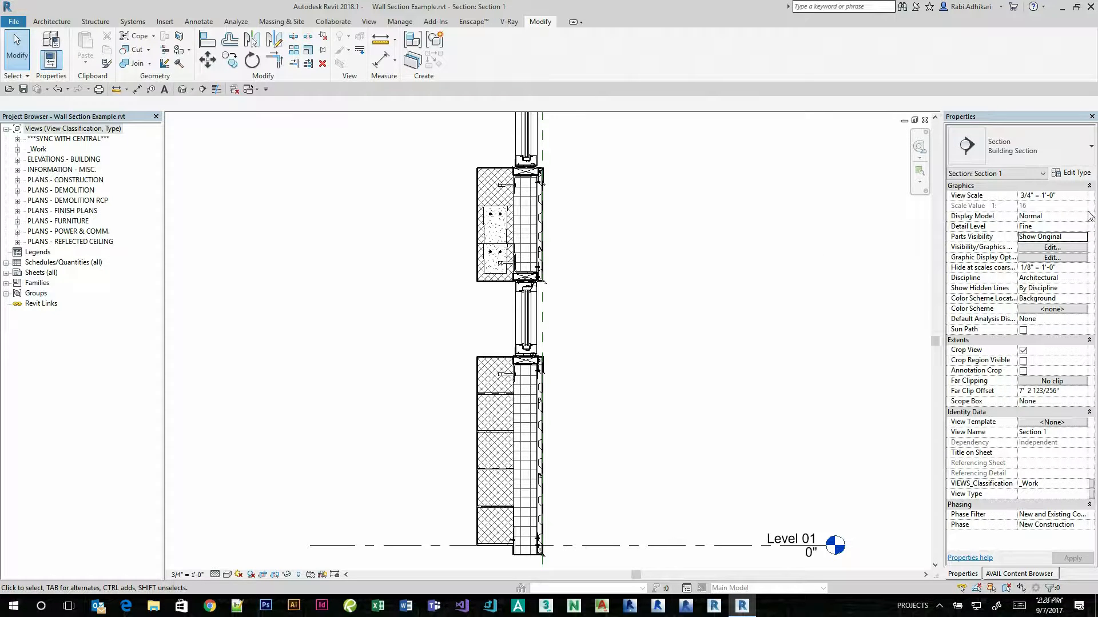
{"action": "left_click", "coordinate": [1082, 217]}
{"action": "left_click", "coordinate": [1081, 216]}
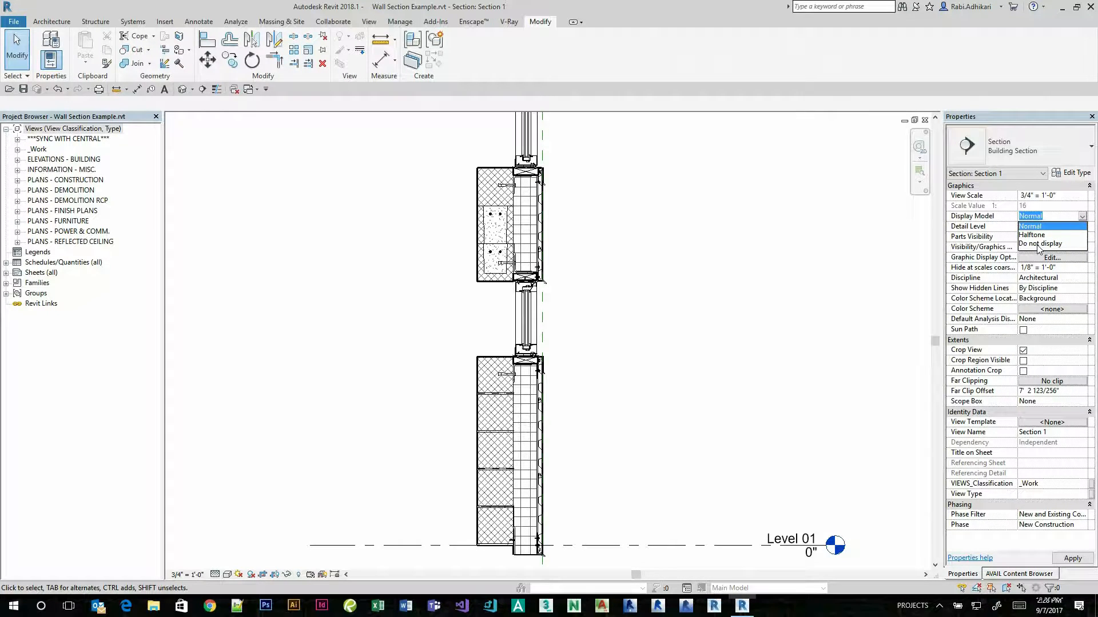
{"action": "left_click", "coordinate": [1038, 244]}
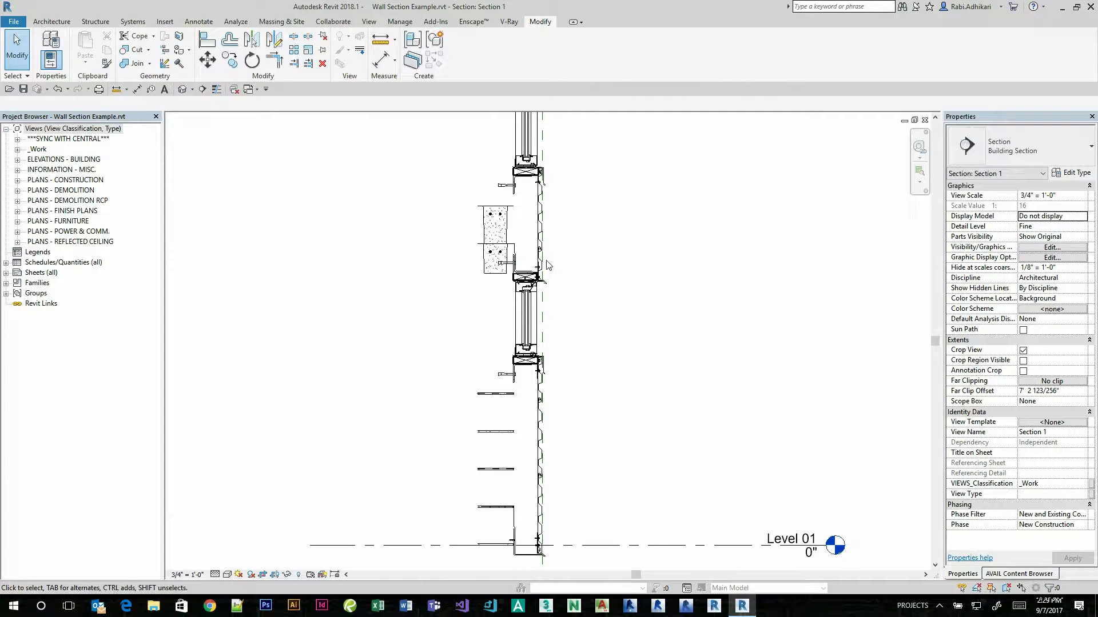
{"action": "scroll", "coordinate": [575, 283], "scroll_direction": "down", "scroll_amount": 2}
{"action": "scroll", "coordinate": [575, 284], "scroll_direction": "down", "scroll_amount": 1}
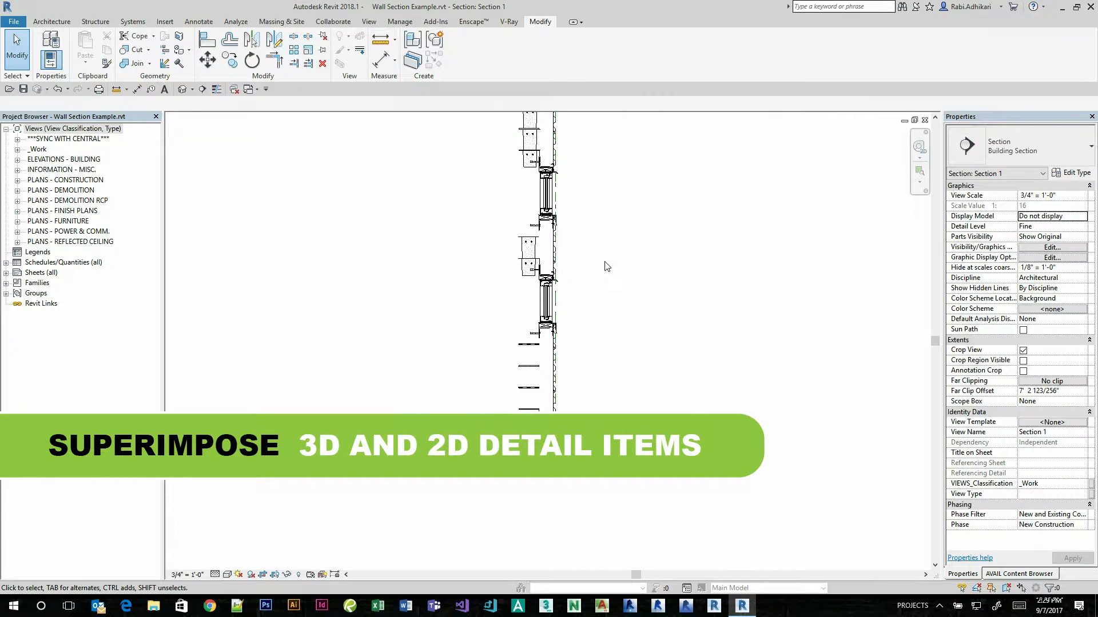
{"action": "scroll", "coordinate": [606, 265], "scroll_direction": "up", "scroll_amount": 1}
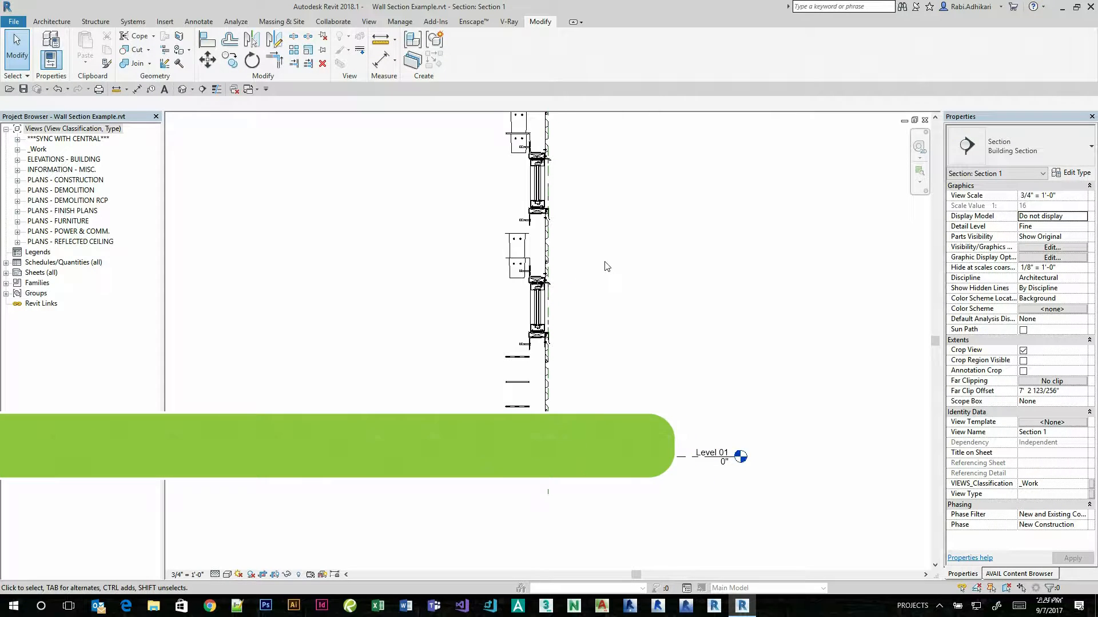
Step: Set the Display Model of the Section 1 view back to Normal and select the interior CMU wall
{"action": "left_click", "coordinate": [1085, 220]}
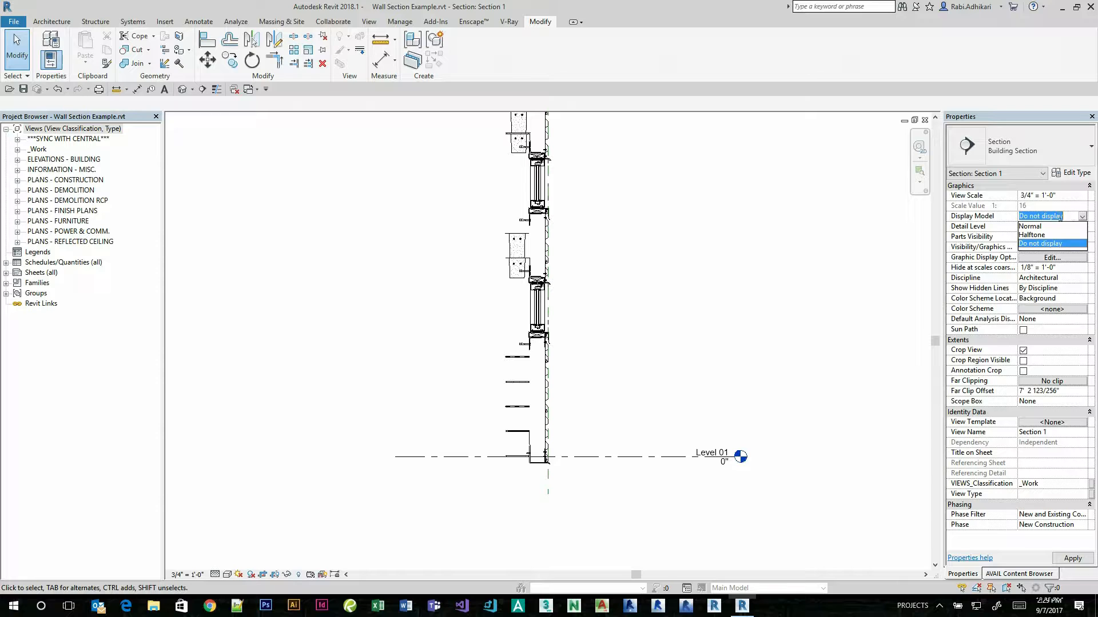
{"action": "left_click", "coordinate": [1030, 227]}
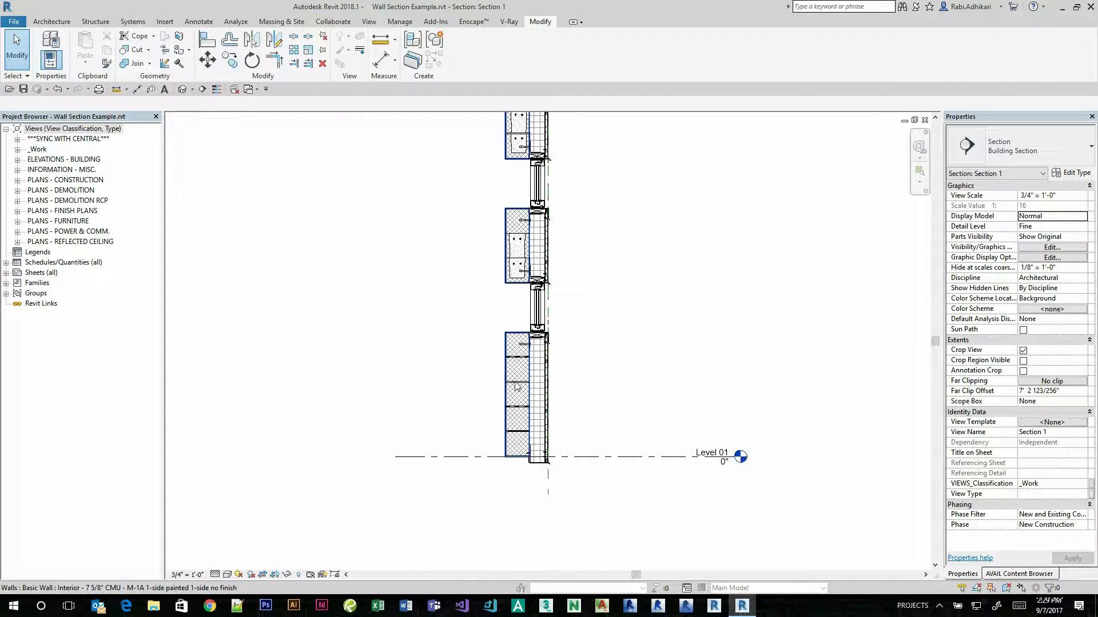
{"action": "scroll", "coordinate": [520, 389], "scroll_direction": "up", "scroll_amount": 4}
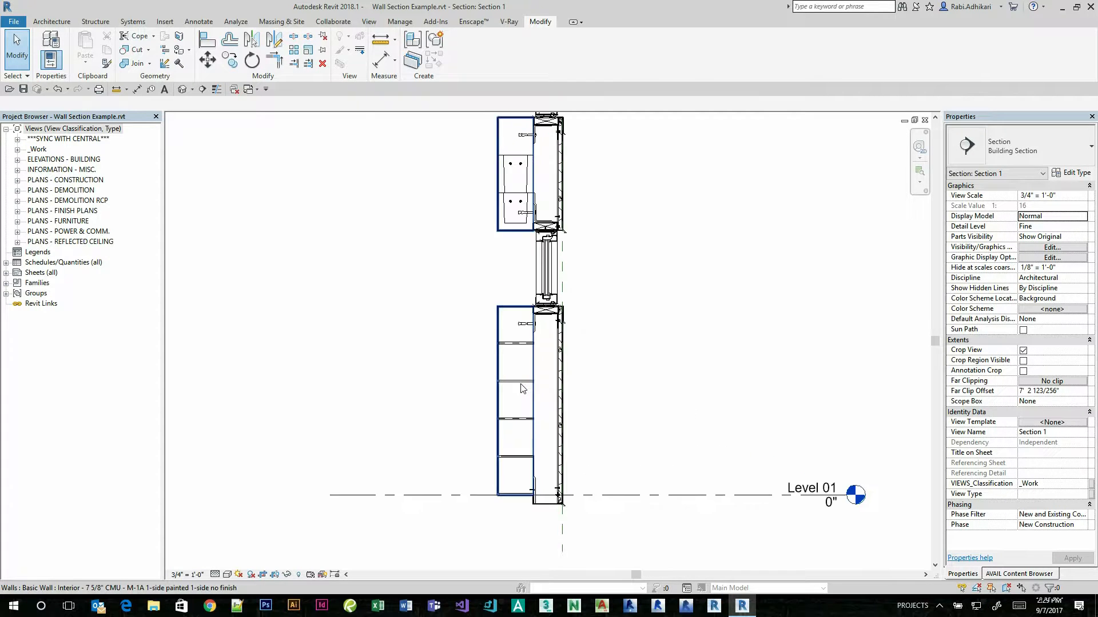
{"action": "left_click", "coordinate": [516, 342]}
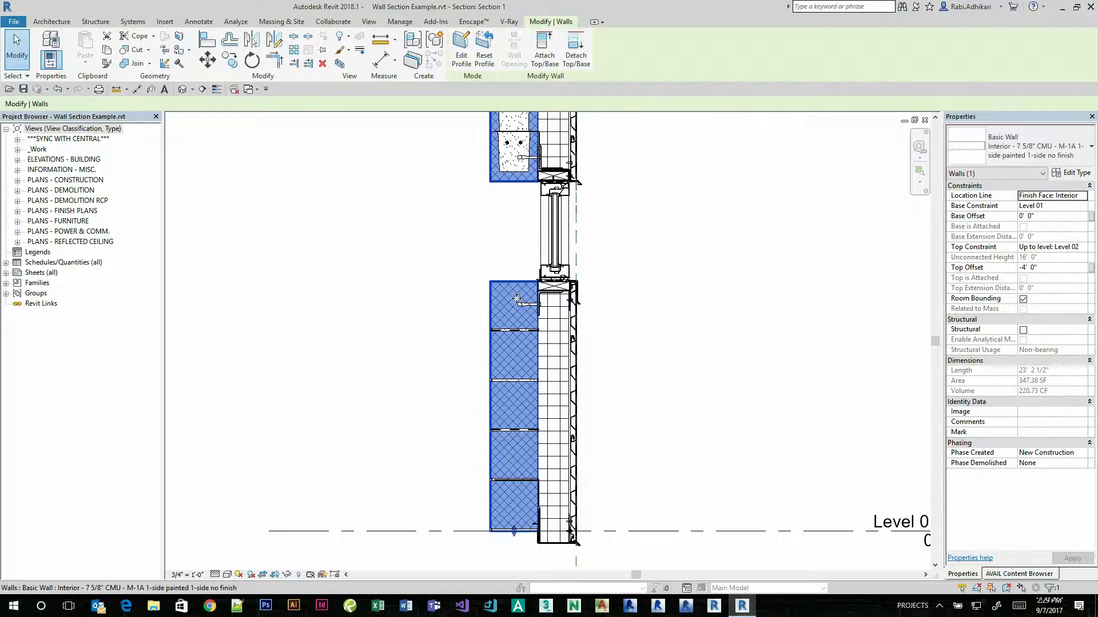
Step: Move the horizontal joint reinforcement repeating detail out of the CMU wall, toward its interior side
{"action": "left_click", "coordinate": [592, 334]}
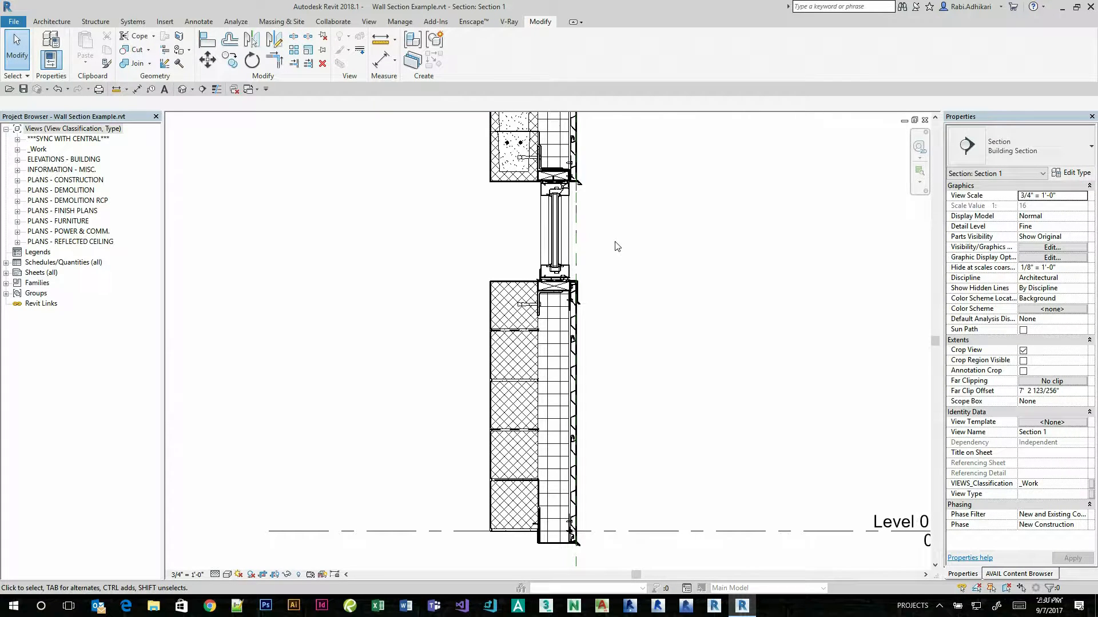
{"action": "left_click", "coordinate": [559, 231]}
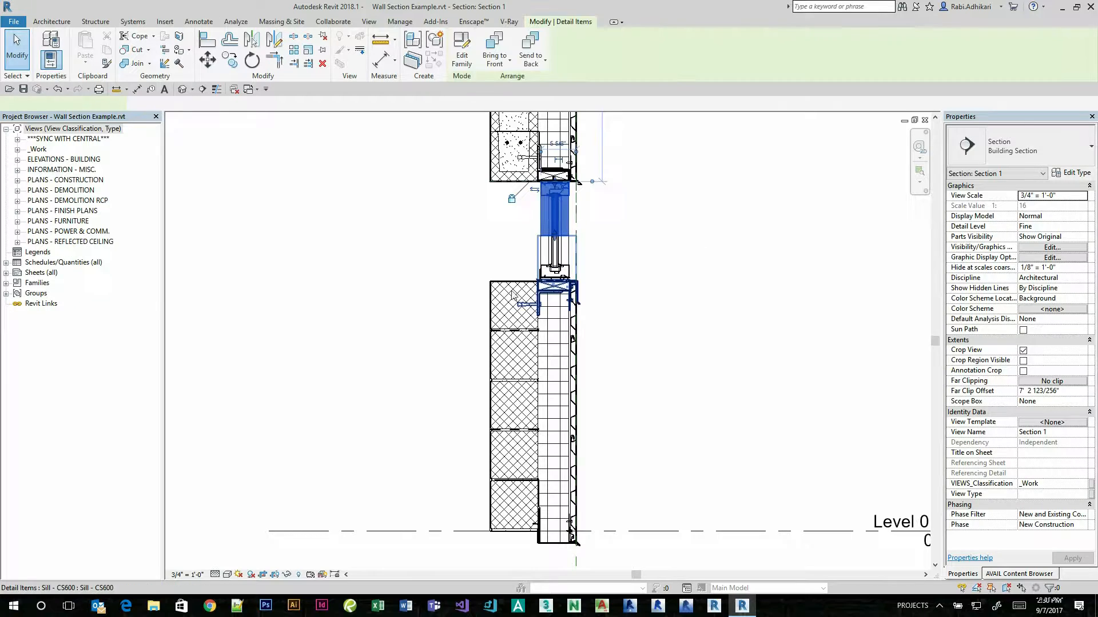
{"action": "left_click", "coordinate": [503, 329]}
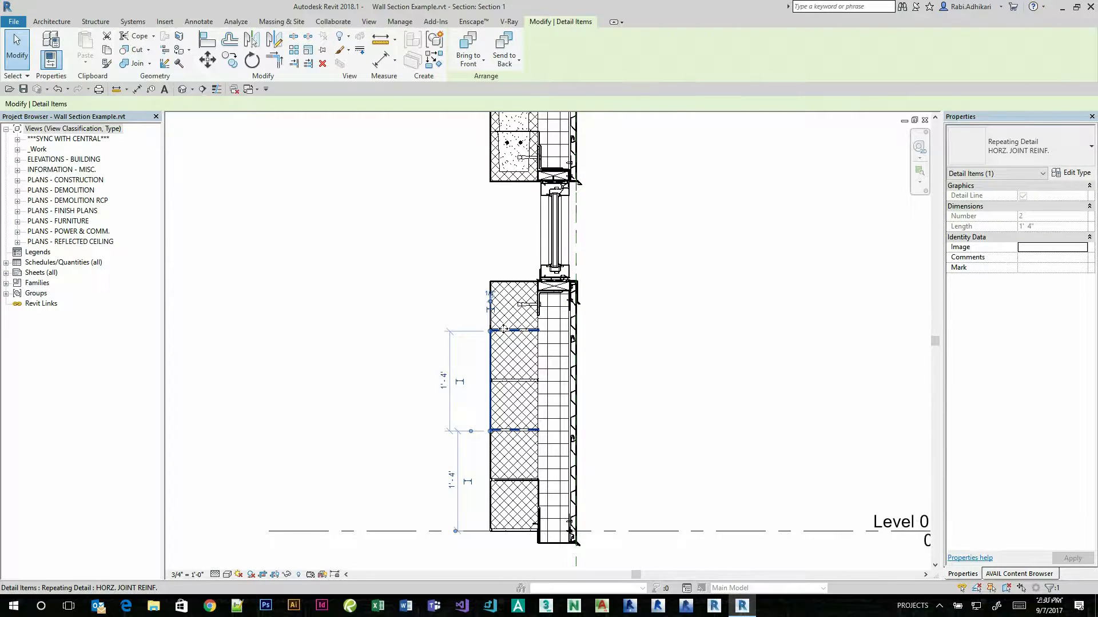
{"action": "left_click_drag", "start_coordinate": [504, 360], "coordinate": [403, 362]}
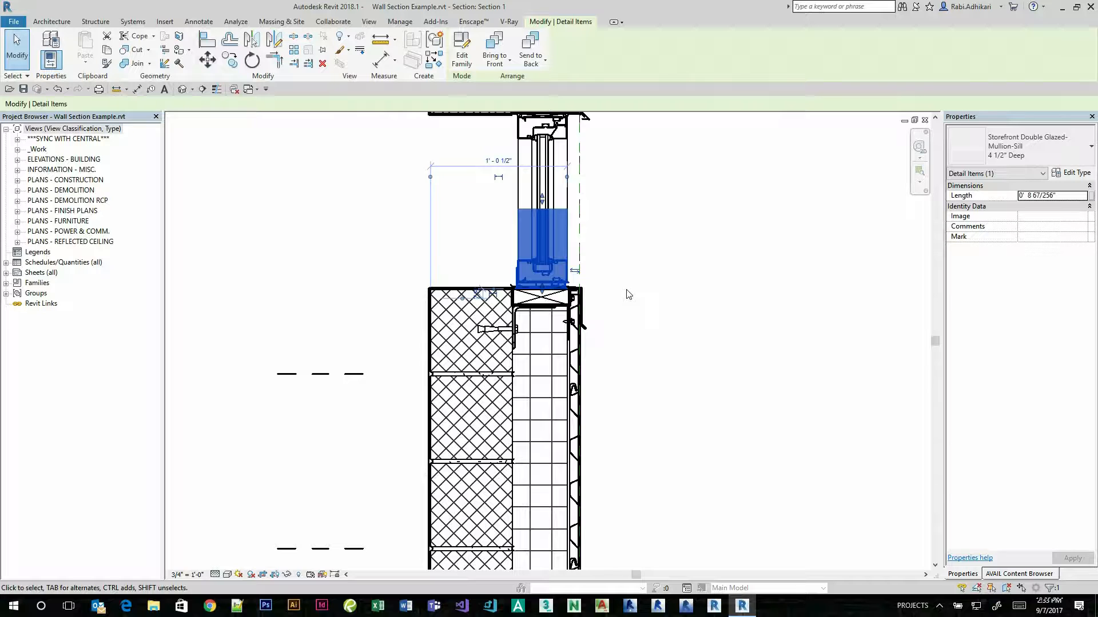
Step: Open the Sill - CS600 detail item below the window for family editing and check its family category
{"action": "left_click", "coordinate": [532, 313]}
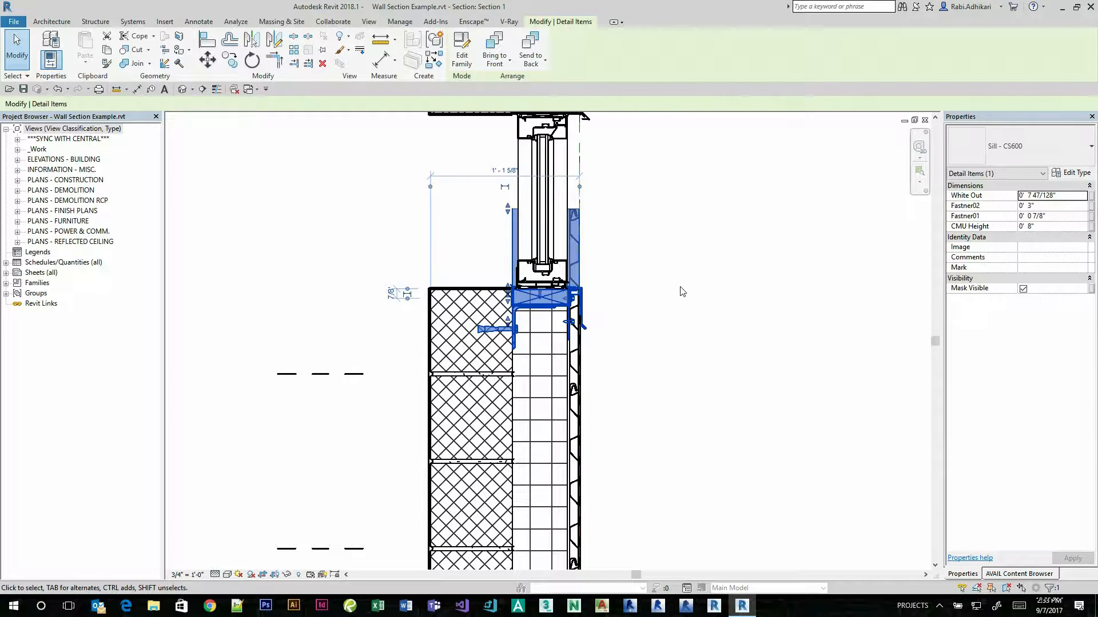
{"action": "left_click", "coordinate": [459, 55]}
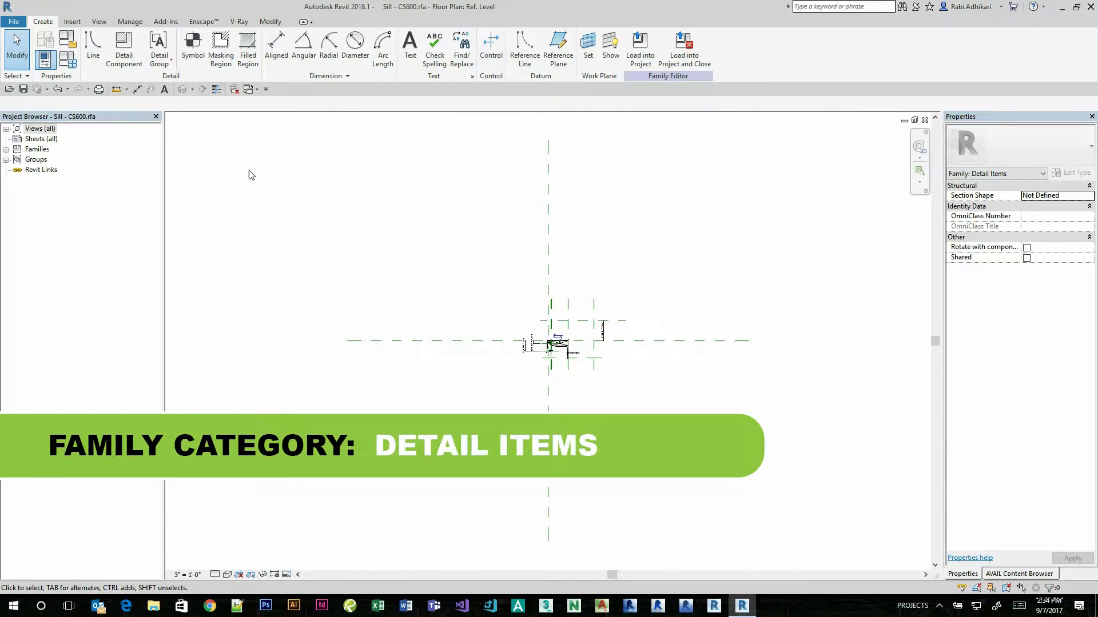
{"action": "left_click", "coordinate": [67, 44]}
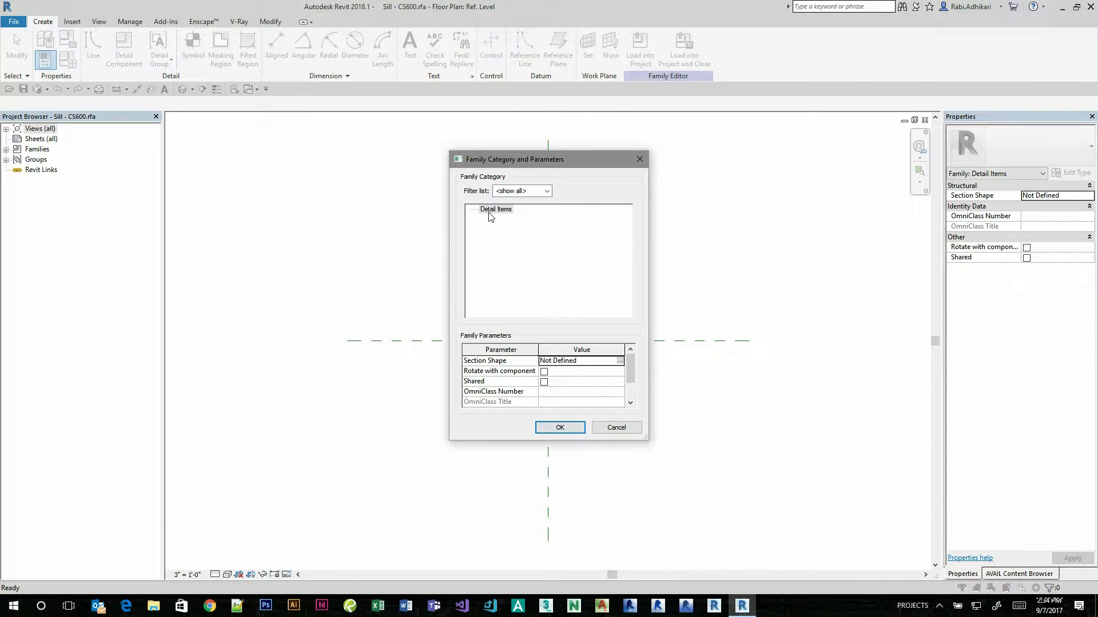
{"action": "left_click", "coordinate": [560, 429]}
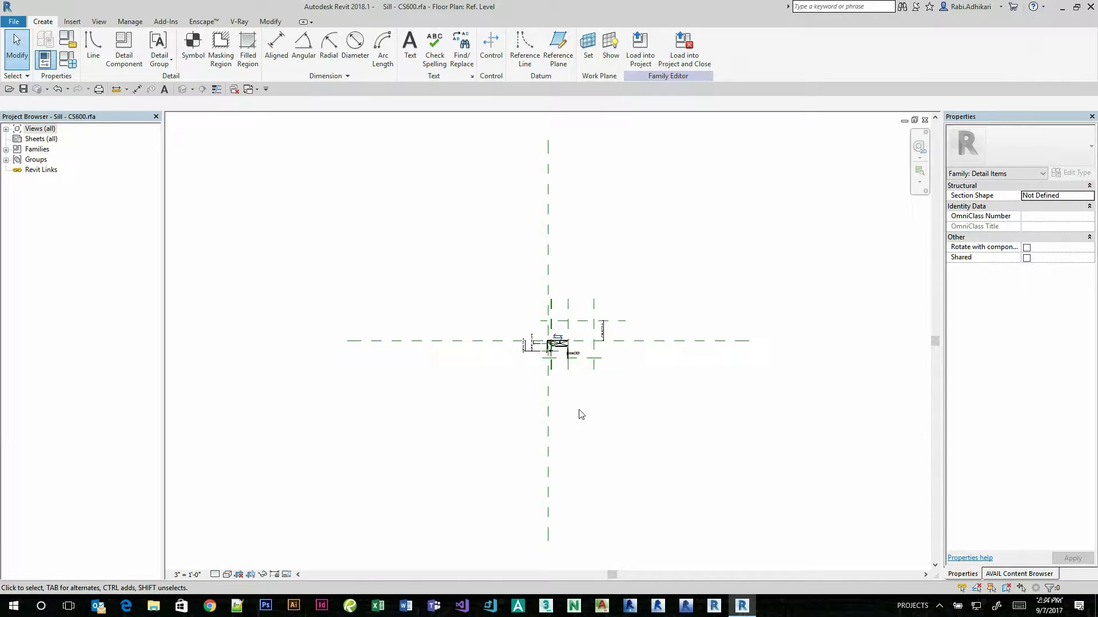
Step: Inspect the Center (Left/Right) and Center (Front/Back) reference planes of the sill family
{"action": "scroll", "coordinate": [595, 395], "scroll_direction": "up", "scroll_amount": 3}
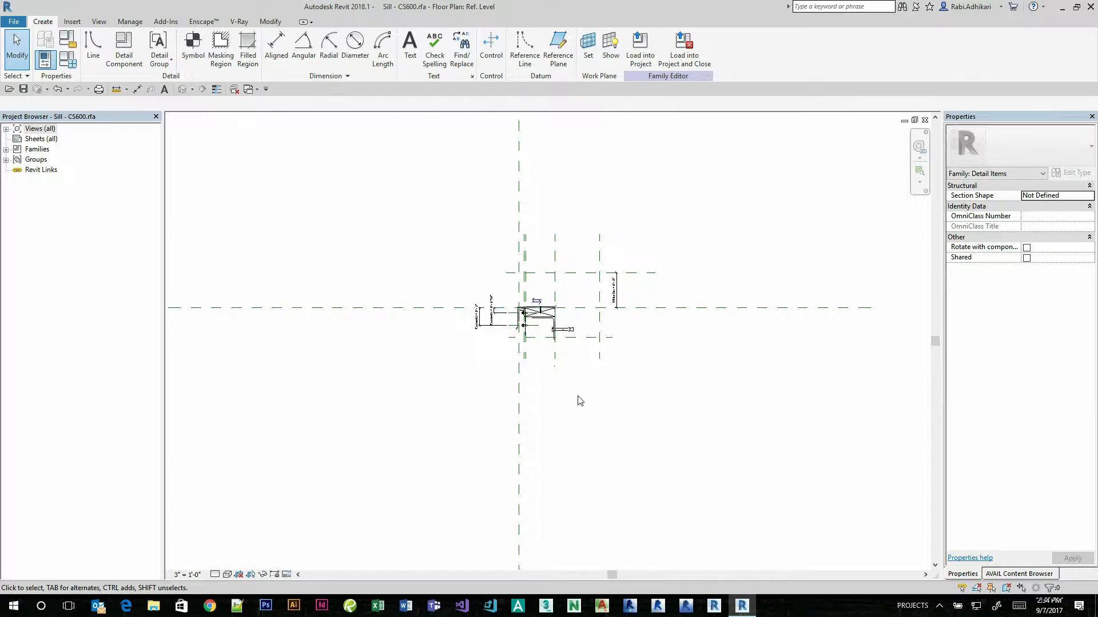
{"action": "left_click", "coordinate": [520, 397]}
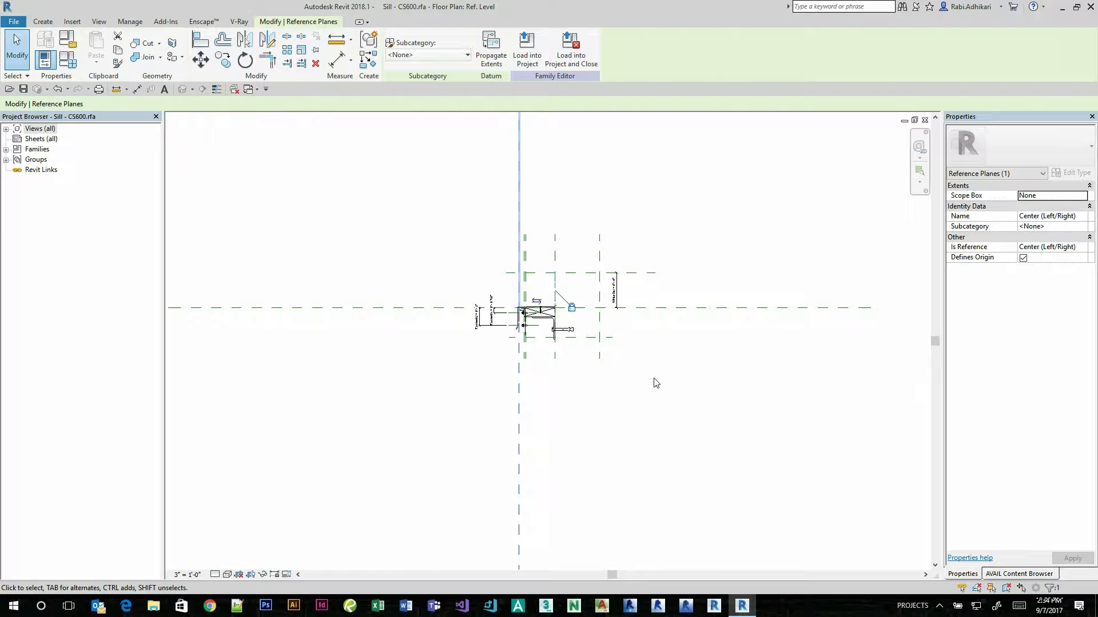
{"action": "left_click", "coordinate": [675, 309]}
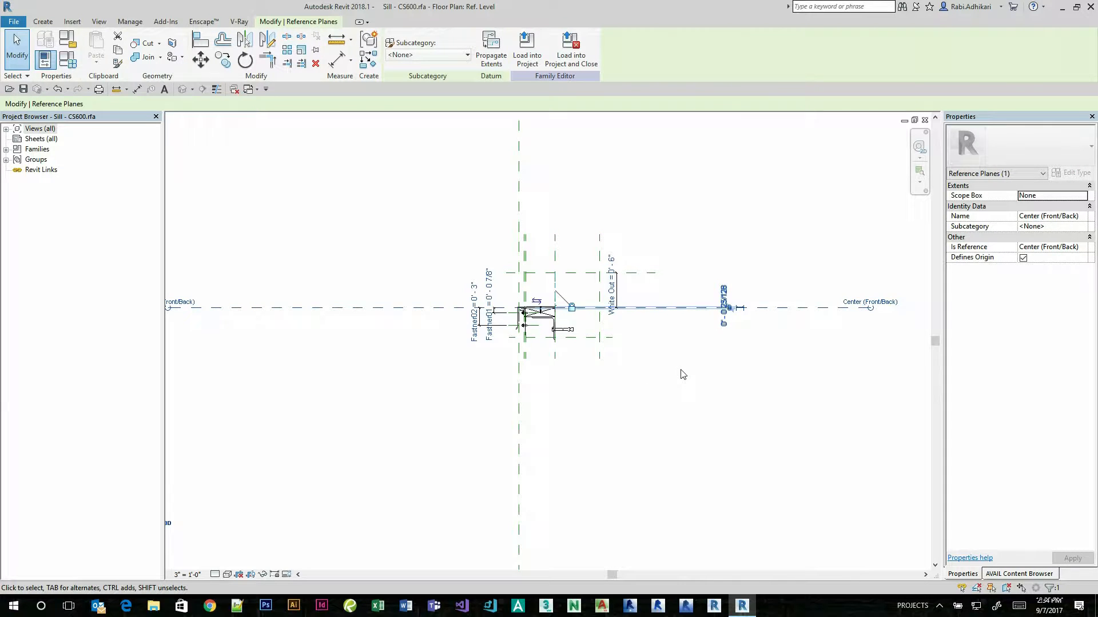
{"action": "left_click", "coordinate": [601, 373]}
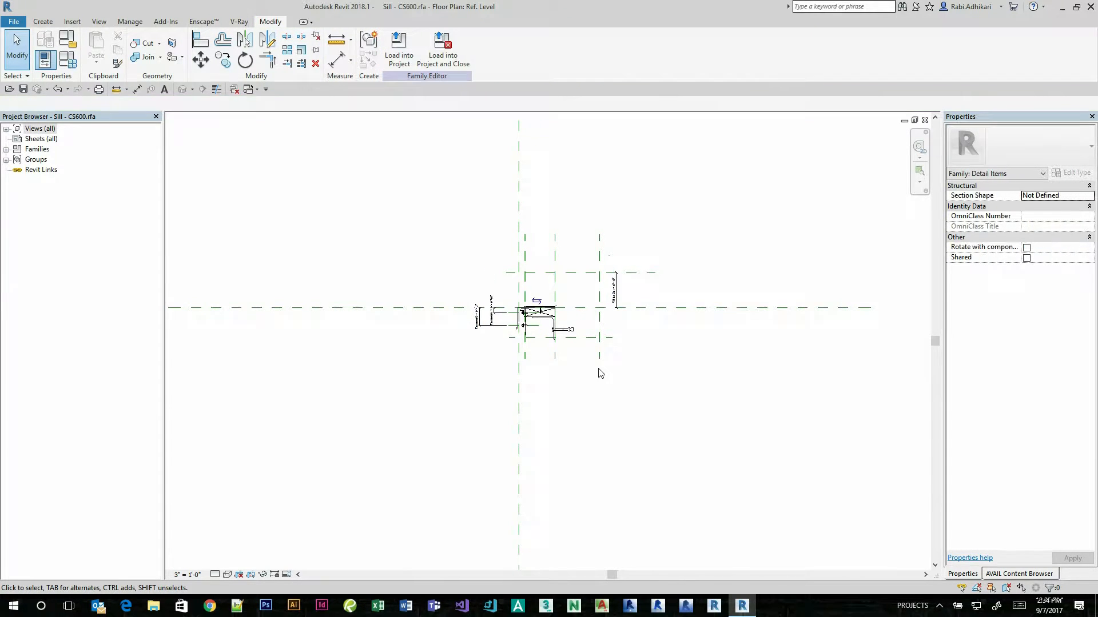
Step: Examine the sill flashing's outer vertical line and the Line tool used for such linework
{"action": "scroll", "coordinate": [514, 297], "scroll_direction": "up", "scroll_amount": 4}
{"action": "scroll", "coordinate": [526, 324], "scroll_direction": "up", "scroll_amount": 3}
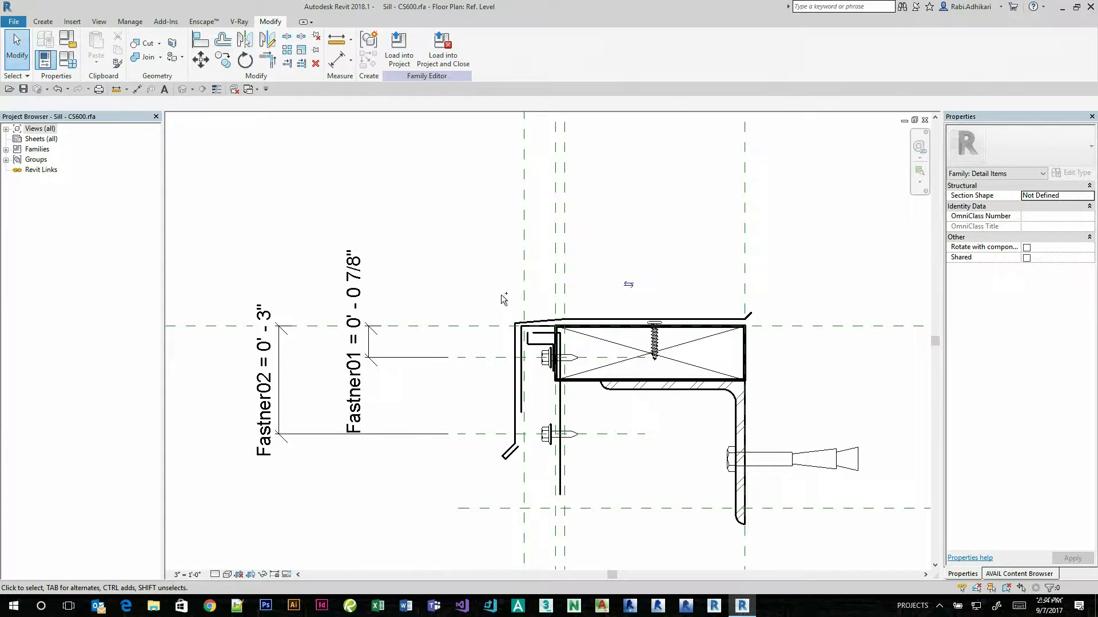
{"action": "left_click", "coordinate": [516, 370]}
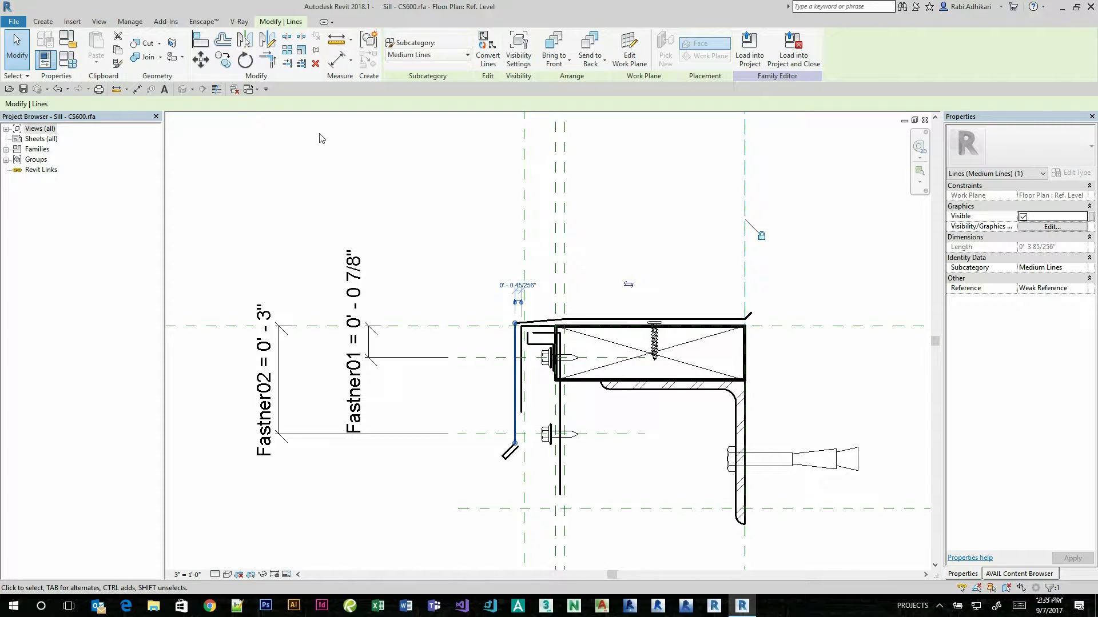
{"action": "left_click", "coordinate": [42, 23]}
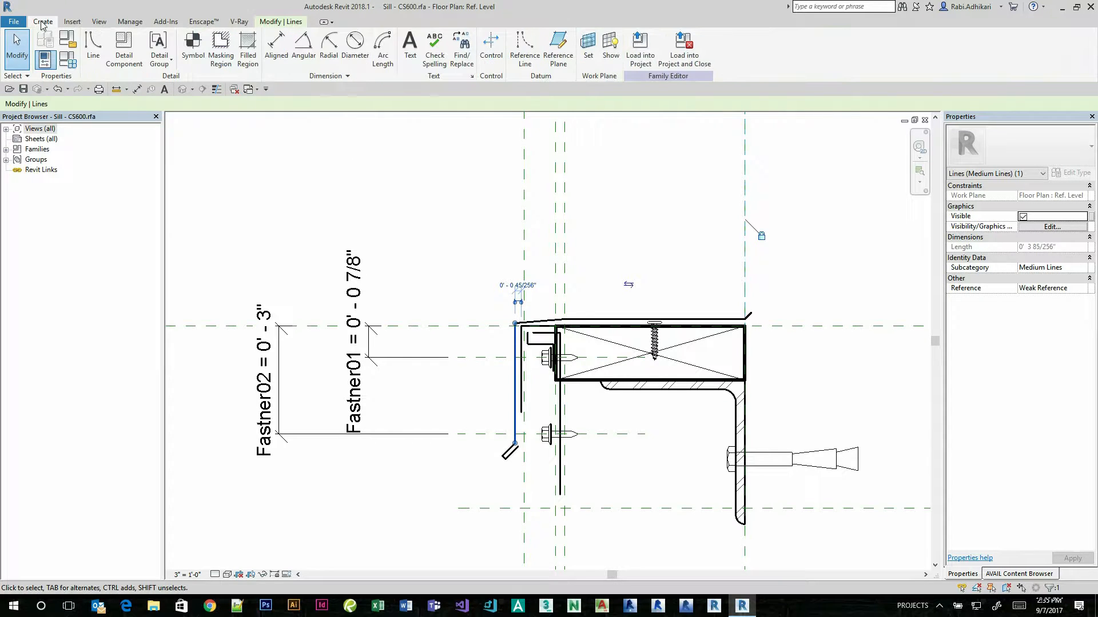
{"action": "left_click", "coordinate": [93, 48]}
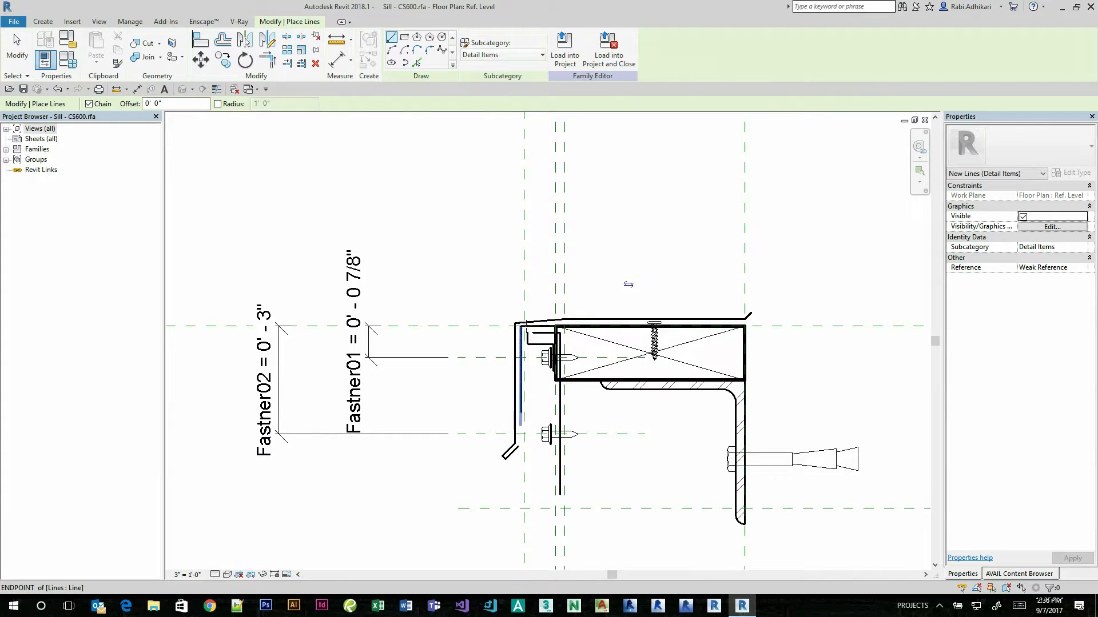
{"action": "scroll", "coordinate": [520, 326], "scroll_direction": "up", "scroll_amount": 3}
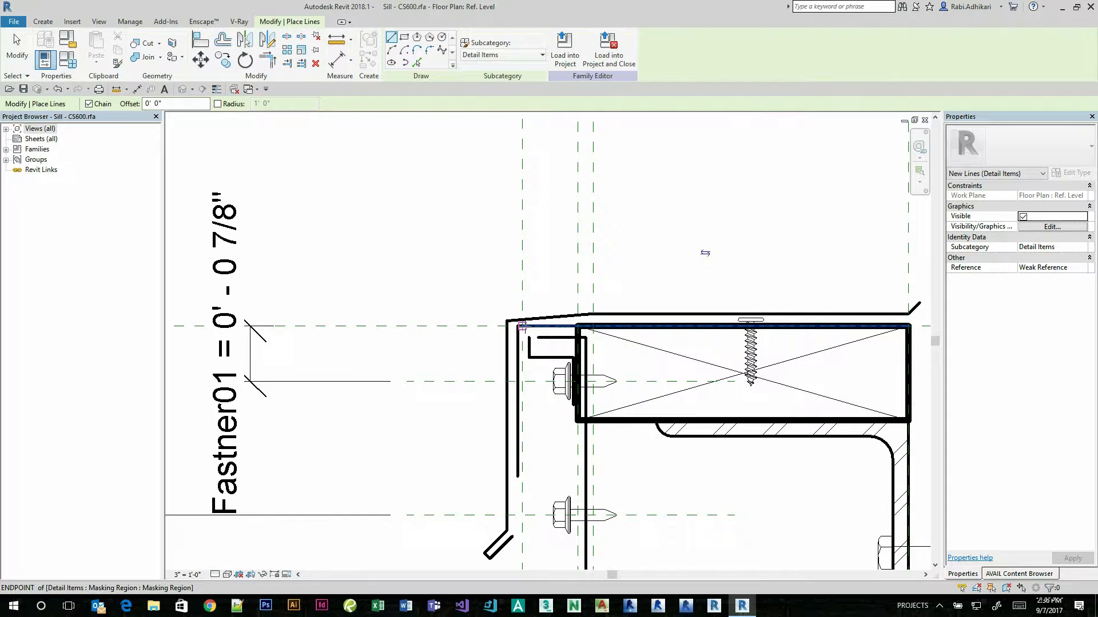
{"action": "scroll", "coordinate": [470, 237], "scroll_direction": "down", "scroll_amount": 1}
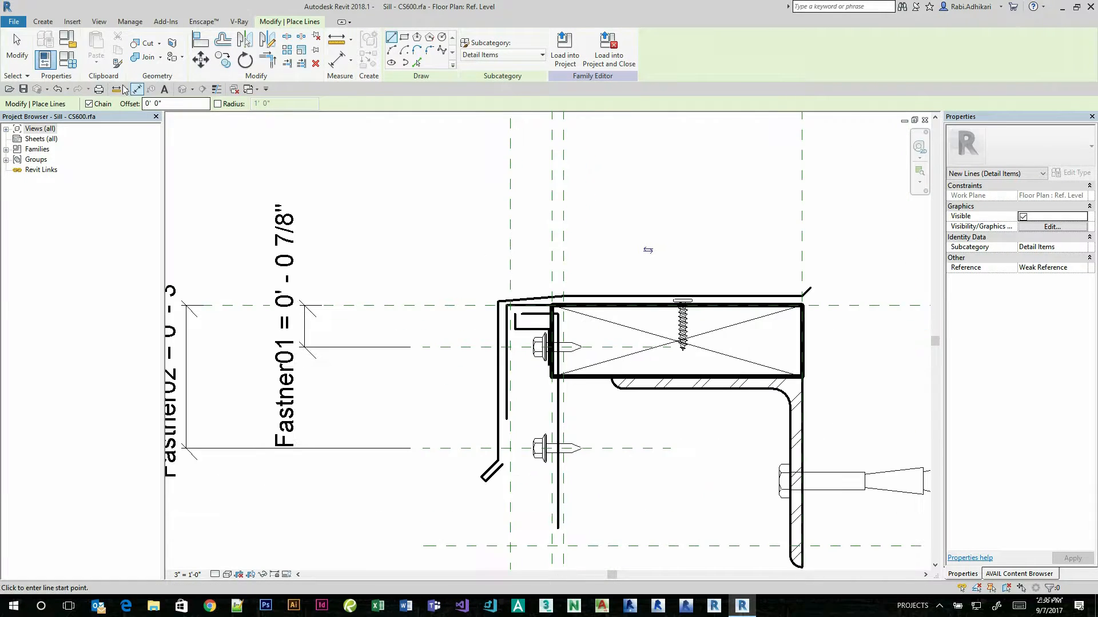
{"action": "left_click", "coordinate": [6, 48]}
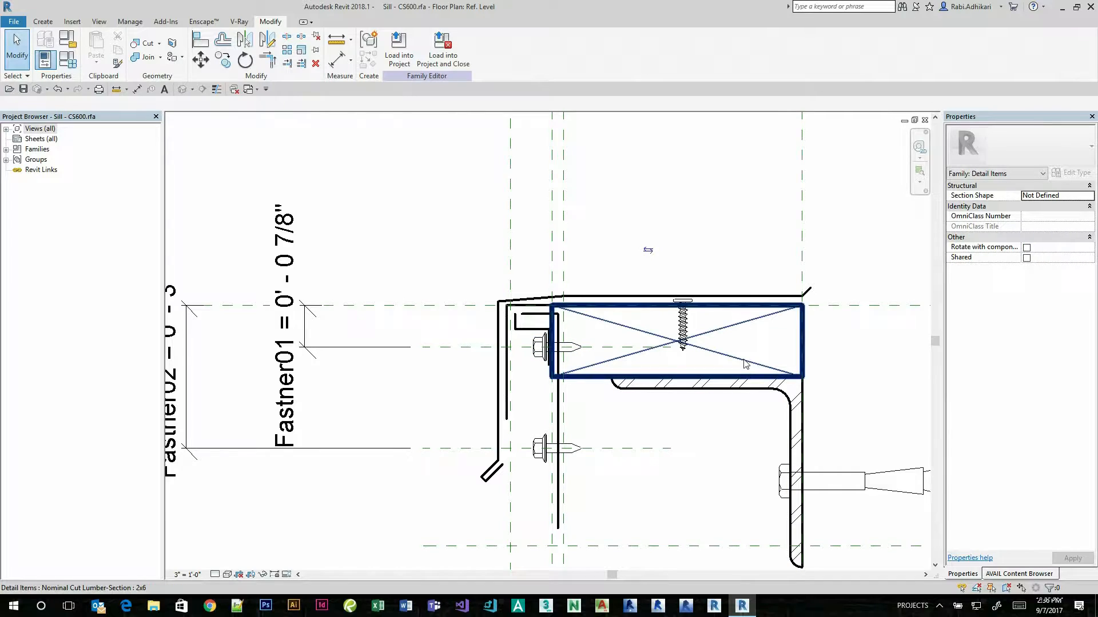
Step: Inspect the nested 2x6 lumber, the L4X4X1/4 steel angle and its anchor in the sill family
{"action": "left_click", "coordinate": [745, 364]}
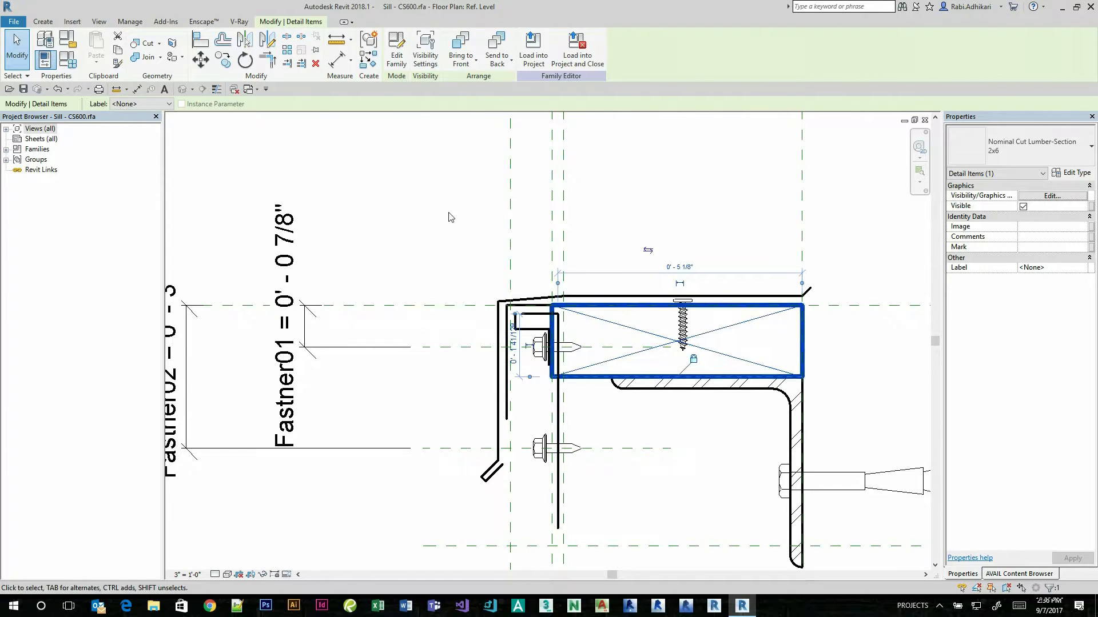
{"action": "scroll", "coordinate": [450, 213], "scroll_direction": "down", "scroll_amount": 1}
{"action": "left_click", "coordinate": [696, 365]}
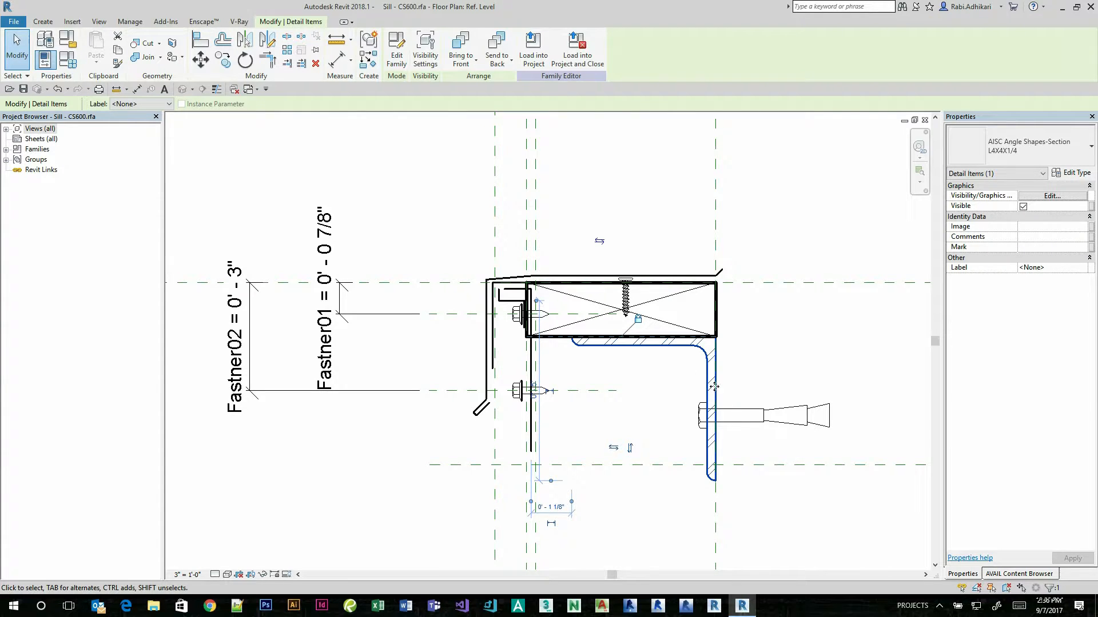
{"action": "left_click", "coordinate": [751, 410]}
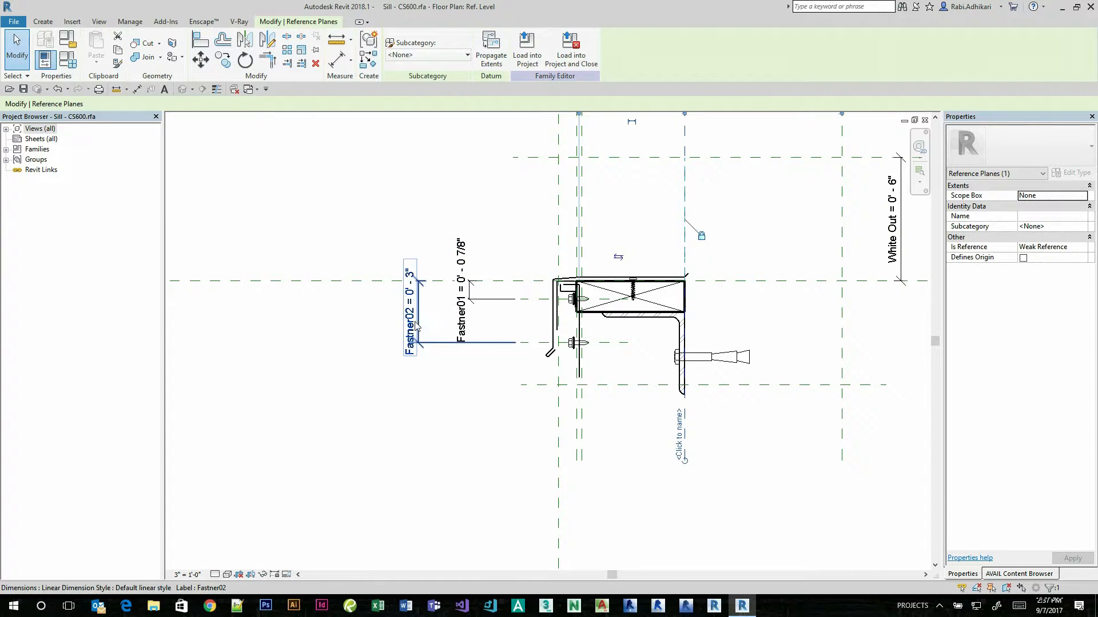
Step: Set the Fastner02 dimension, which locates the lower fastener's reference plane, to 6"
{"action": "scroll", "coordinate": [564, 337], "scroll_direction": "up", "scroll_amount": 2}
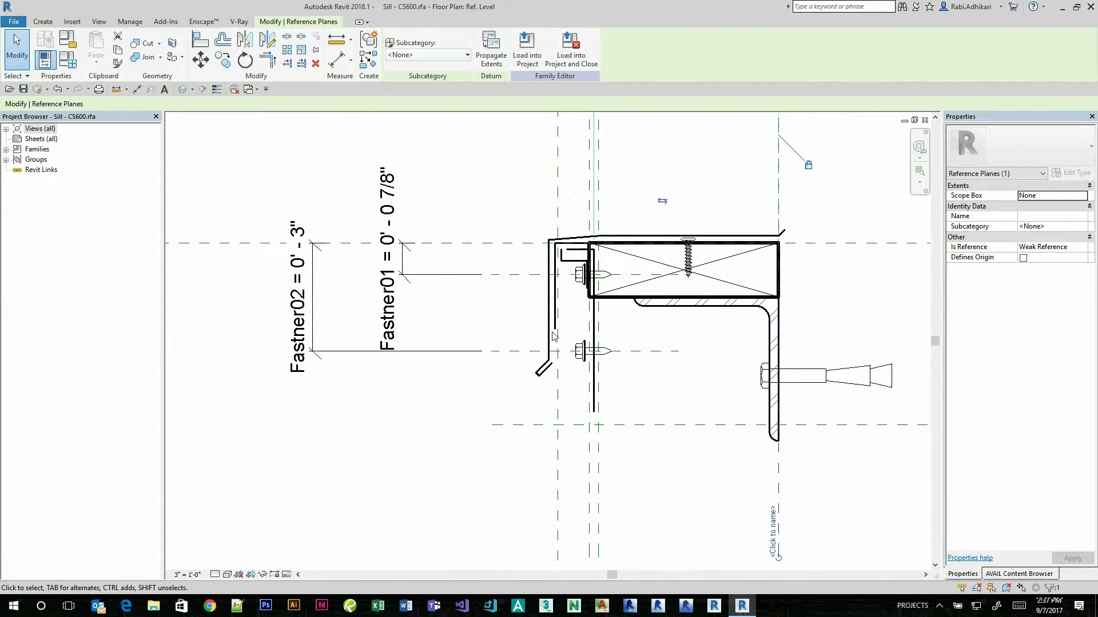
{"action": "left_click", "coordinate": [508, 351]}
{"action": "left_click", "coordinate": [304, 298]}
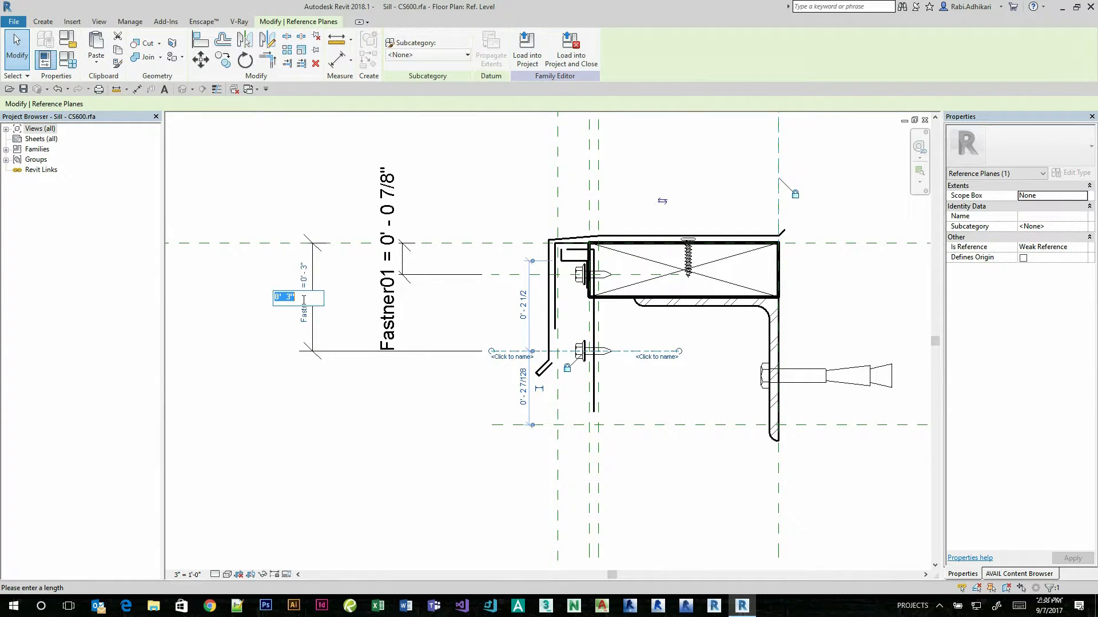
{"action": "type", "text": "6"}
{"action": "key", "text": "Return"}
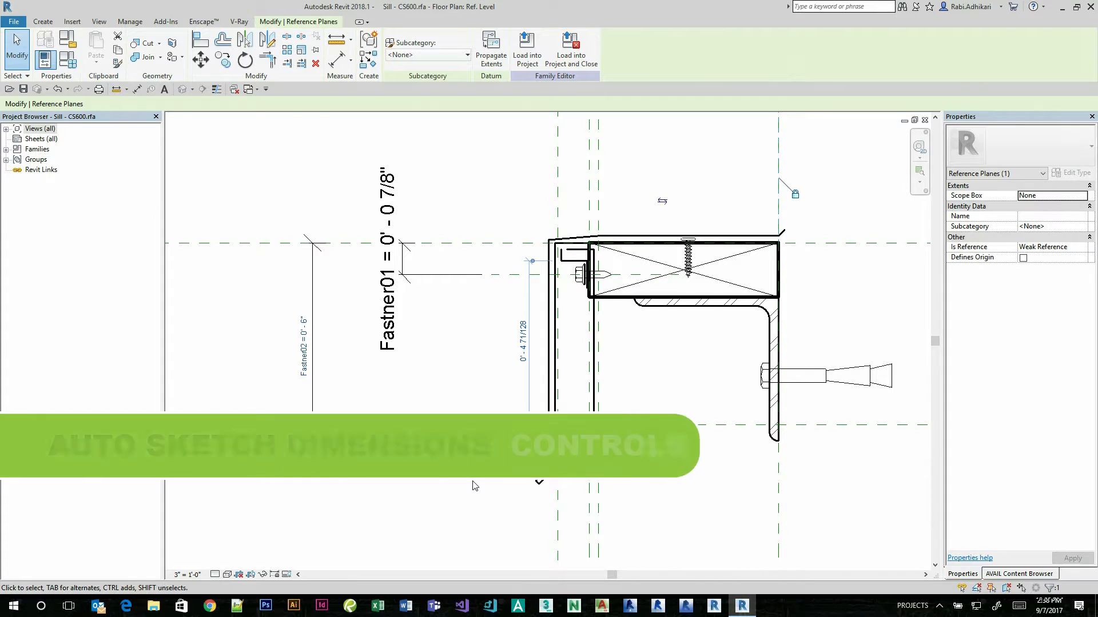
Step: Turn on Automatic Sketch Dimensions in the view's annotation categories and inspect the one at the flashing's upturned end
{"action": "key", "text": "v"}
{"action": "key", "text": "g"}
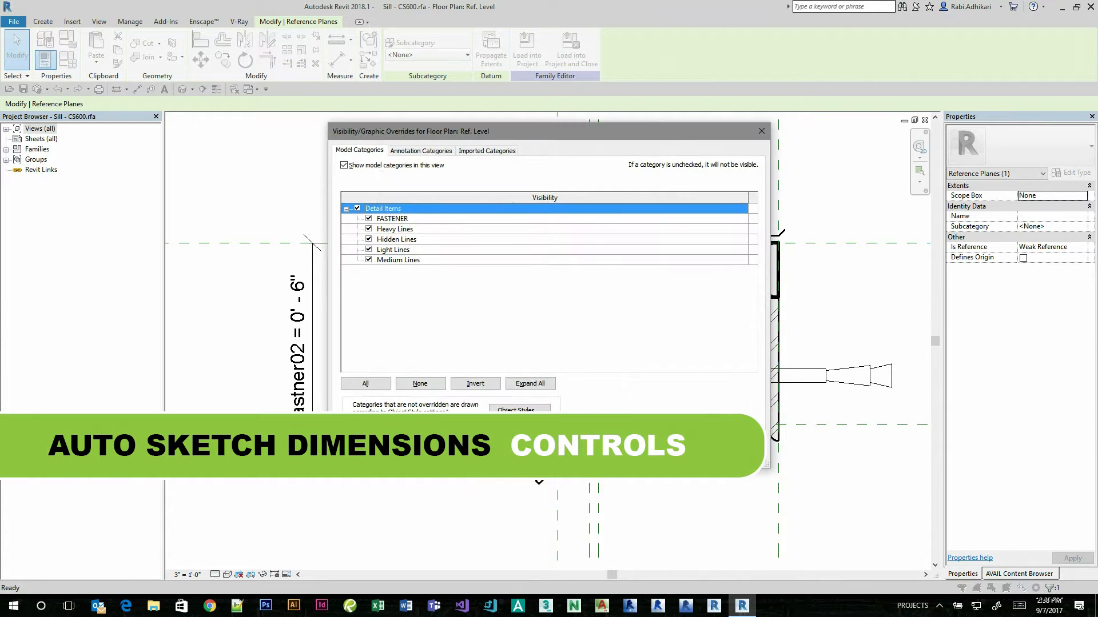
{"action": "left_click", "coordinate": [413, 150]}
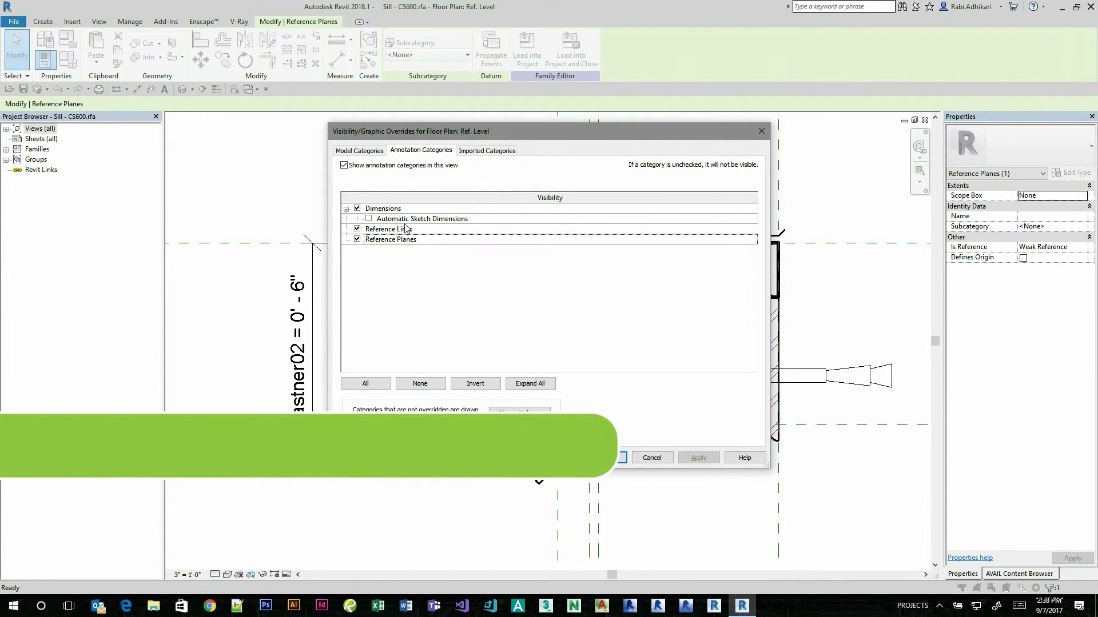
{"action": "left_click", "coordinate": [368, 218]}
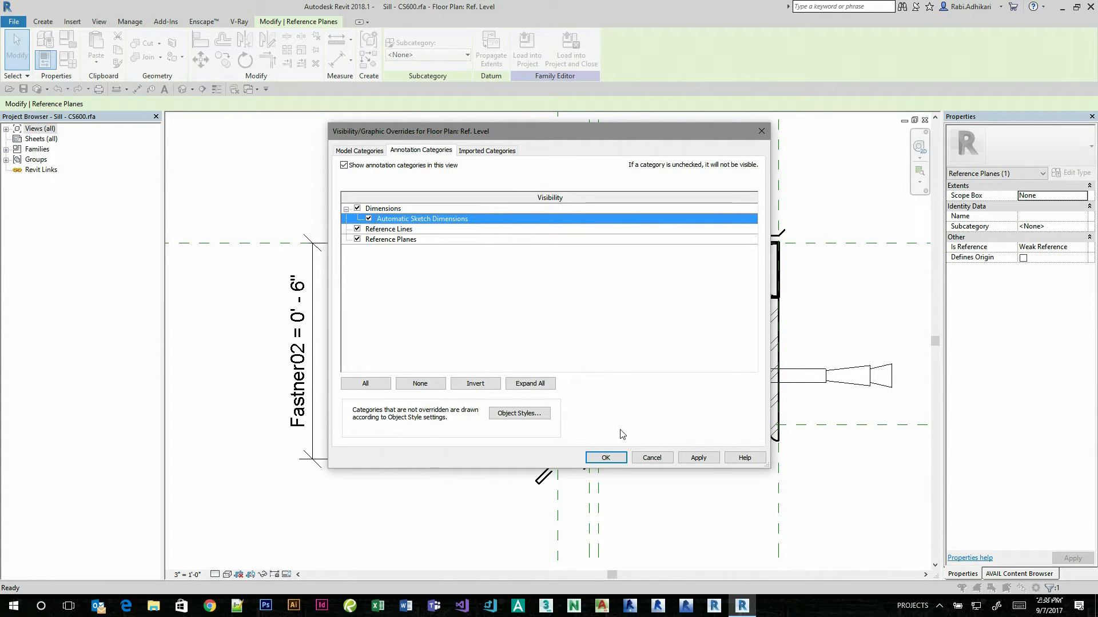
{"action": "left_click", "coordinate": [605, 458]}
{"action": "left_click", "coordinate": [735, 160]}
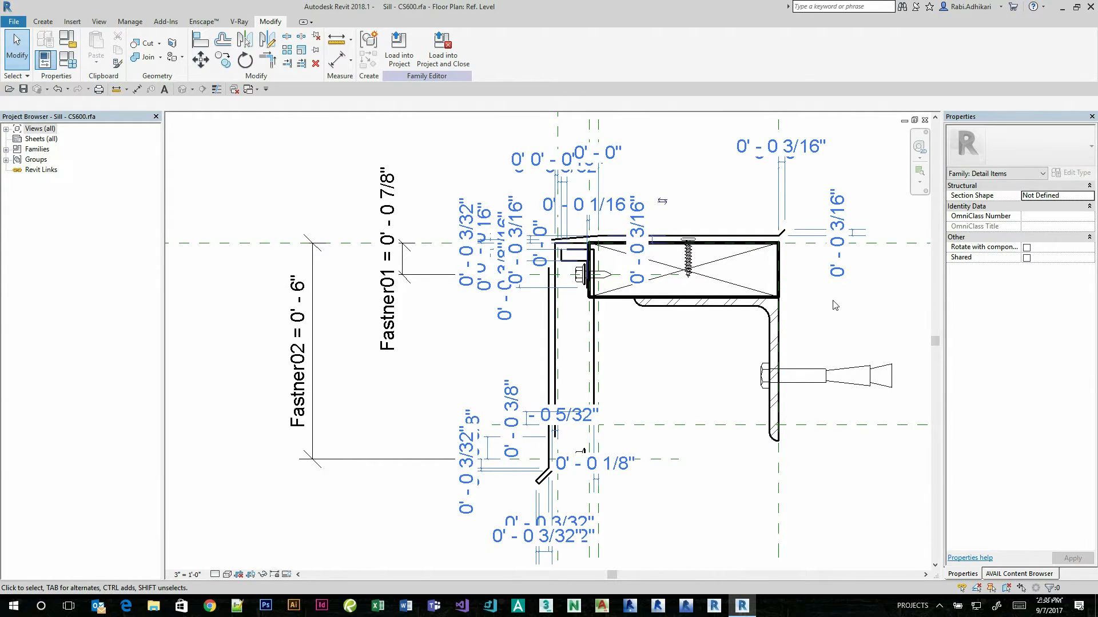
{"action": "scroll", "coordinate": [890, 225], "scroll_direction": "up", "scroll_amount": 2}
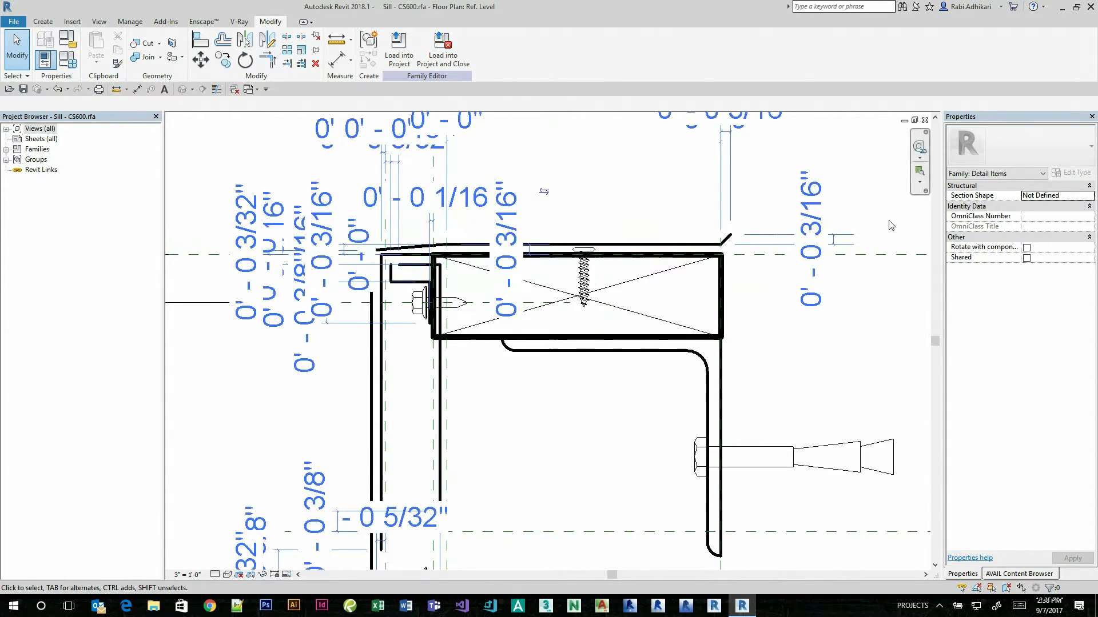
{"action": "left_click", "coordinate": [810, 225]}
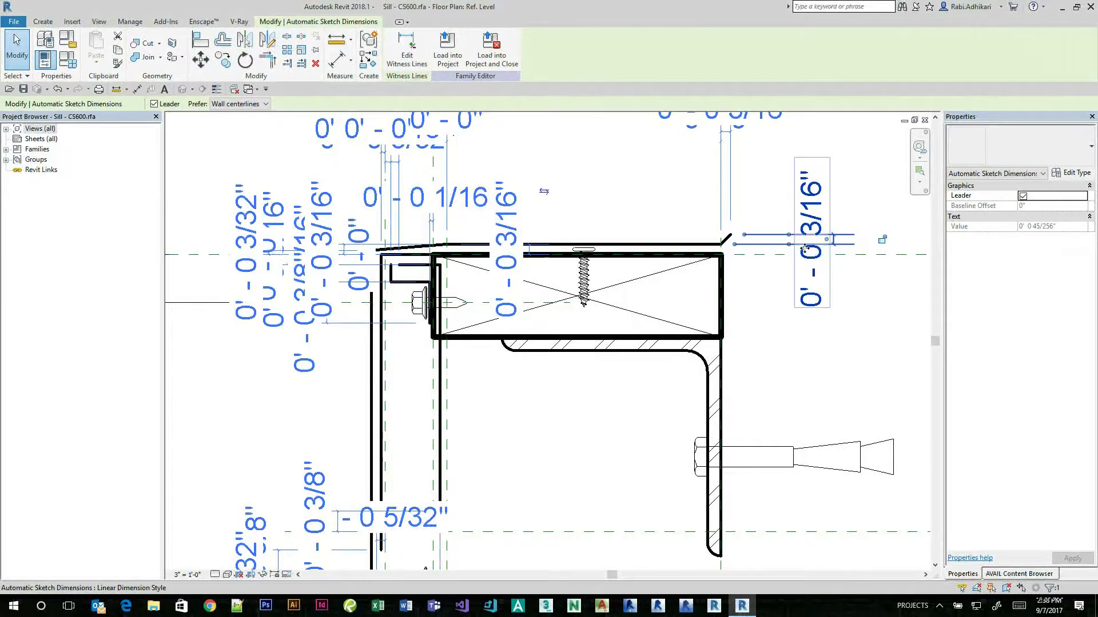
{"action": "key", "text": "Escape"}
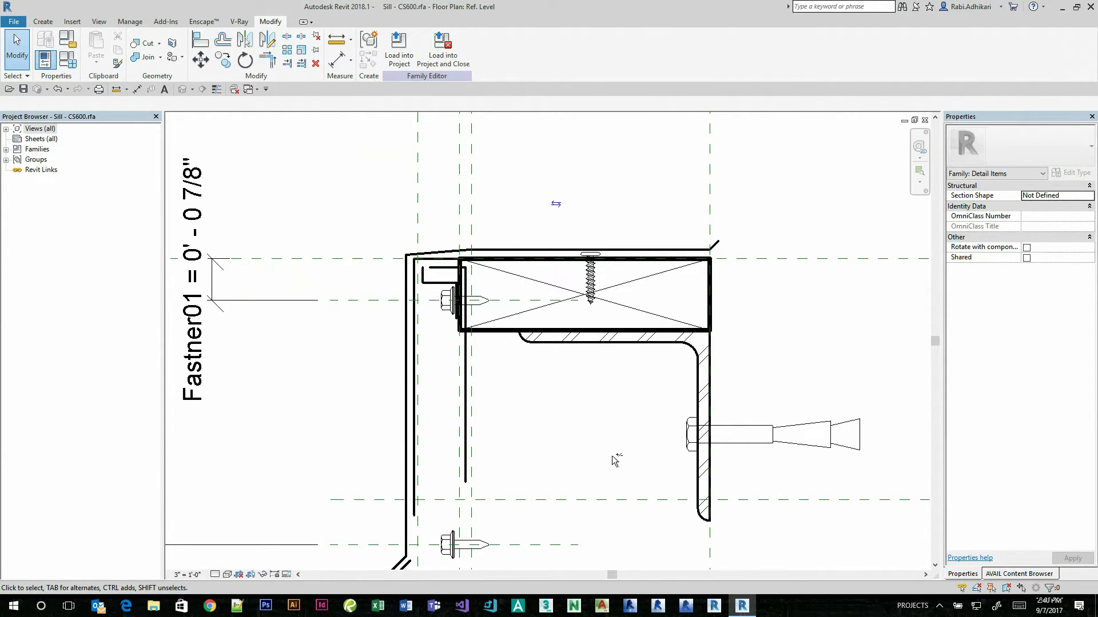
Step: Load the edited sill family into the wall section project, overwriting the existing version without its parameter values
{"action": "left_click", "coordinate": [398, 49]}
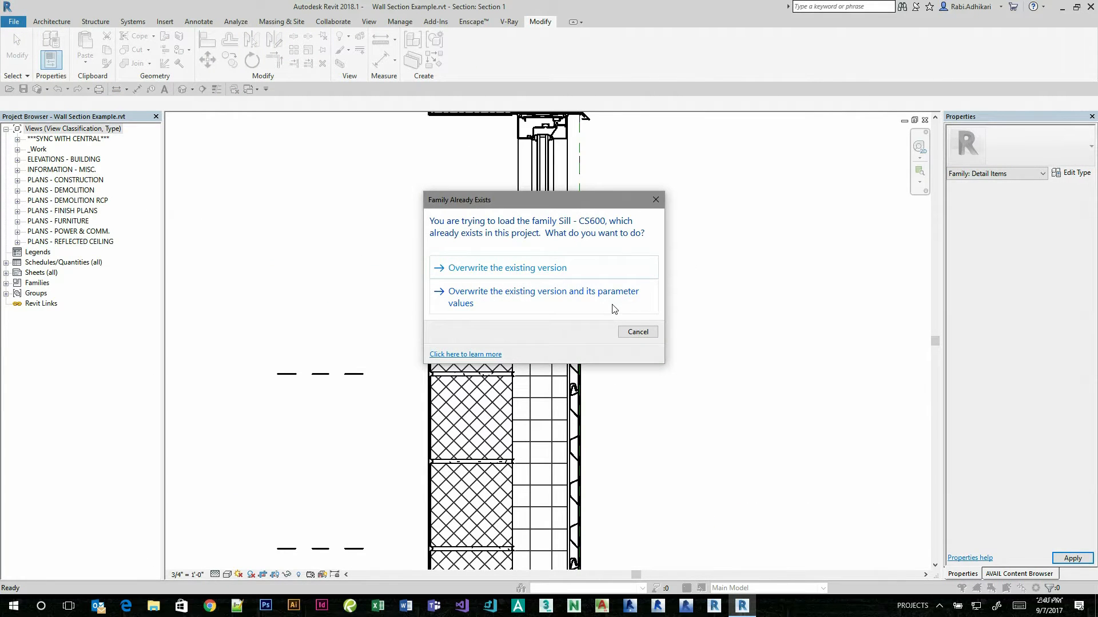
{"action": "left_click", "coordinate": [507, 269]}
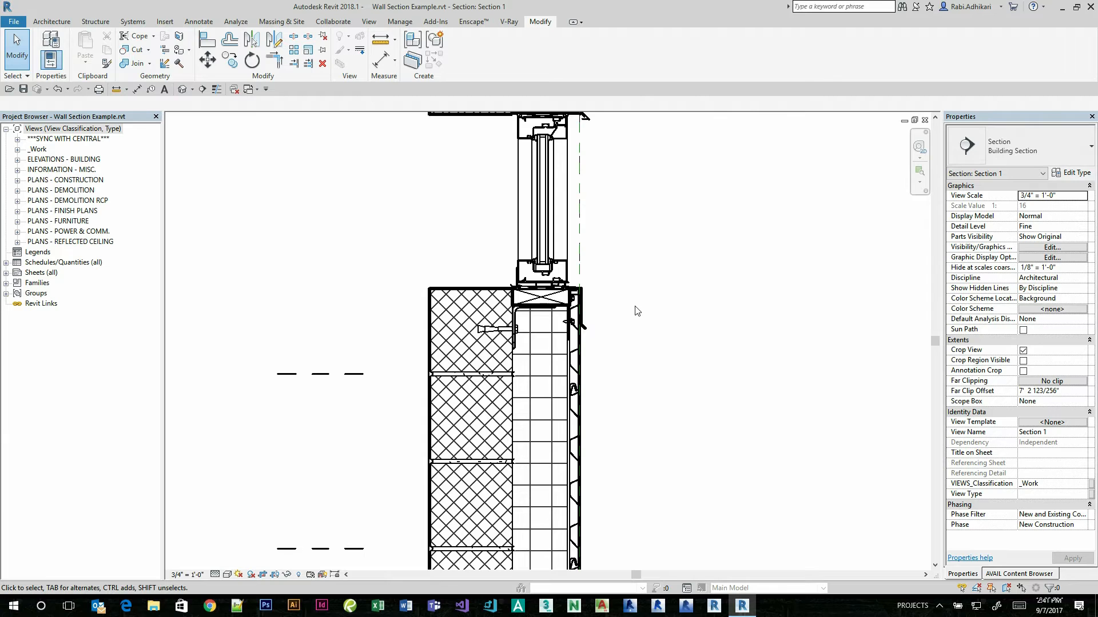
Step: Select the Base - CS600 detail item at the bottom of the wall and inspect its instance parameters
{"action": "scroll", "coordinate": [632, 319], "scroll_direction": "down", "scroll_amount": 2}
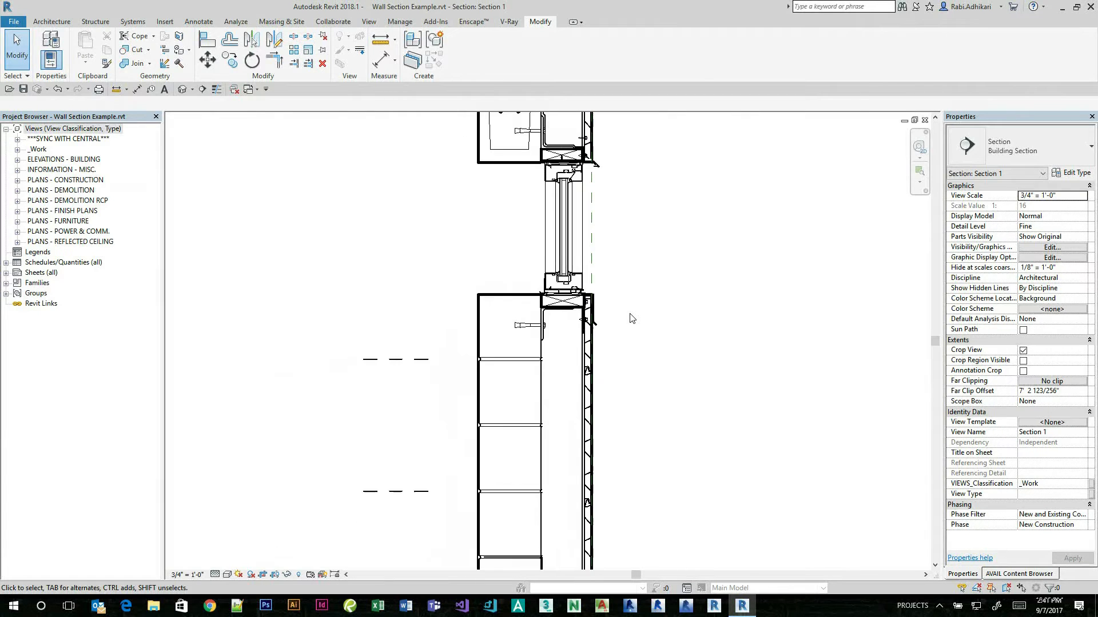
{"action": "scroll", "coordinate": [648, 266], "scroll_direction": "down", "scroll_amount": 2}
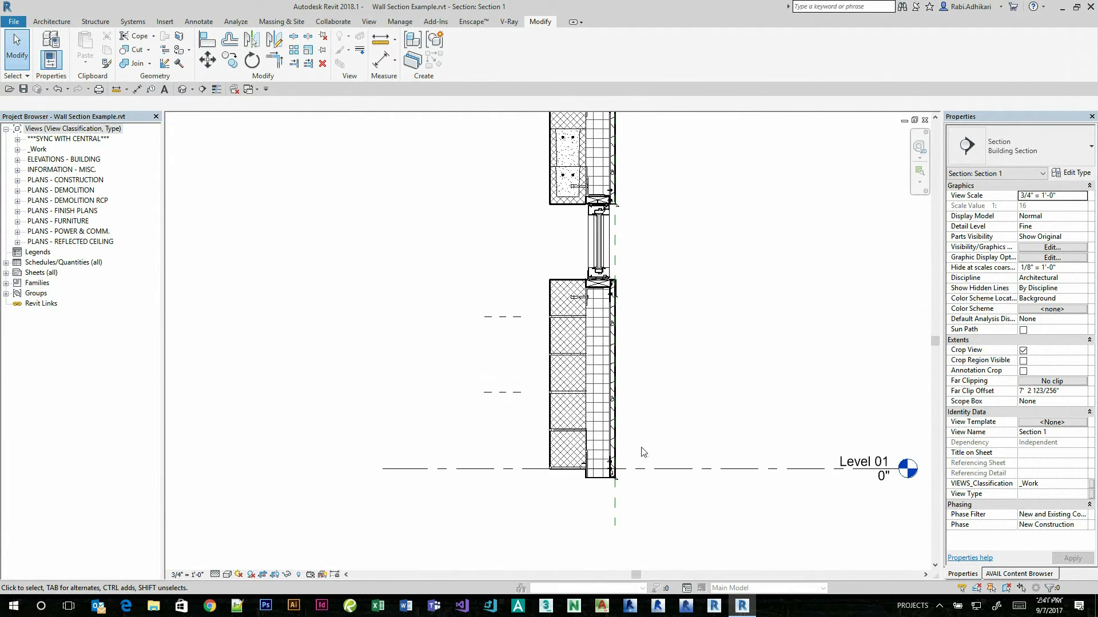
{"action": "scroll", "coordinate": [639, 466], "scroll_direction": "up", "scroll_amount": 2}
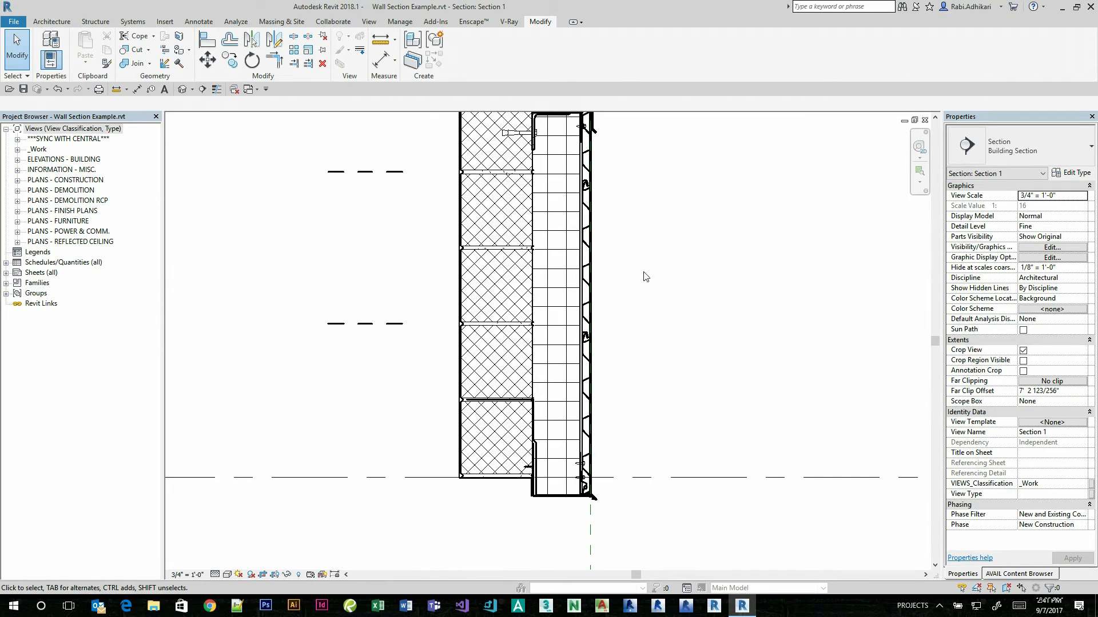
{"action": "scroll", "coordinate": [647, 268], "scroll_direction": "down", "scroll_amount": 1}
{"action": "scroll", "coordinate": [597, 475], "scroll_direction": "up", "scroll_amount": 2}
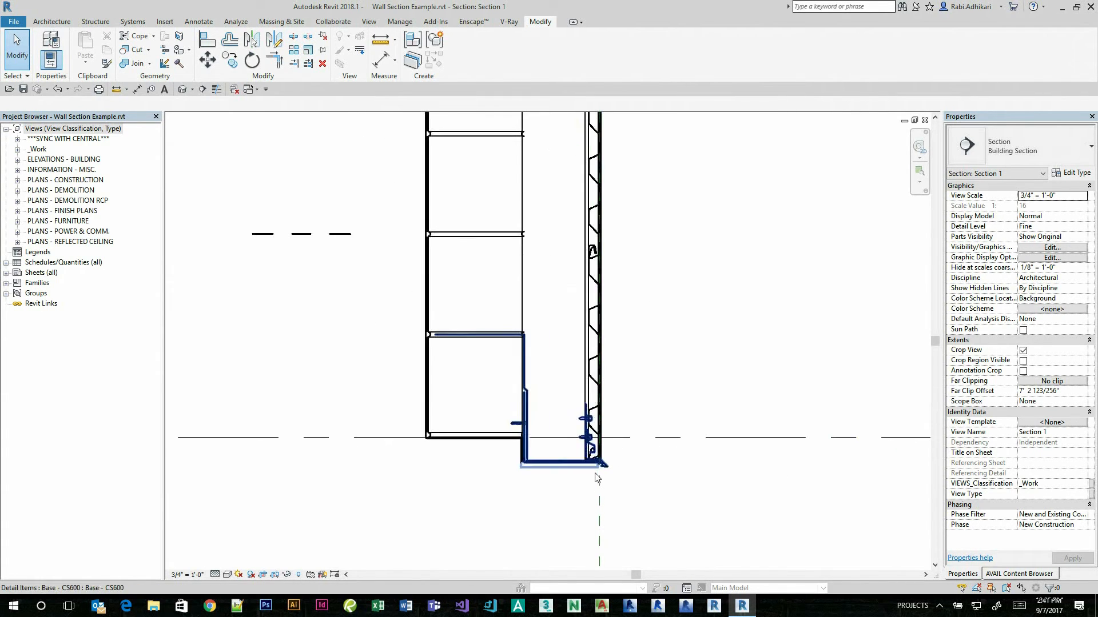
{"action": "left_click", "coordinate": [561, 464]}
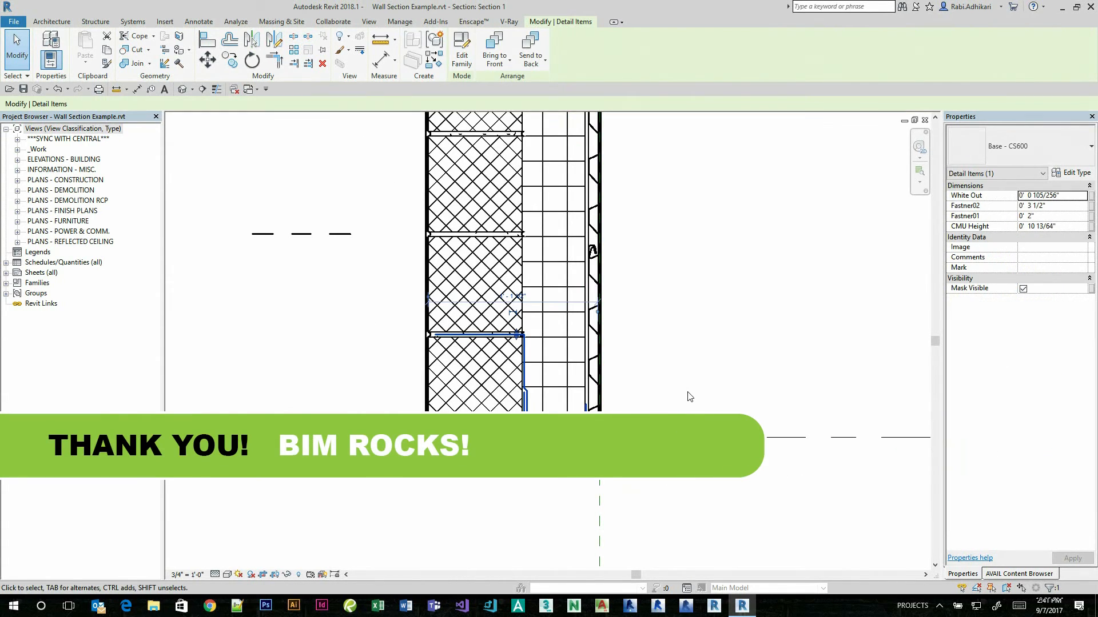